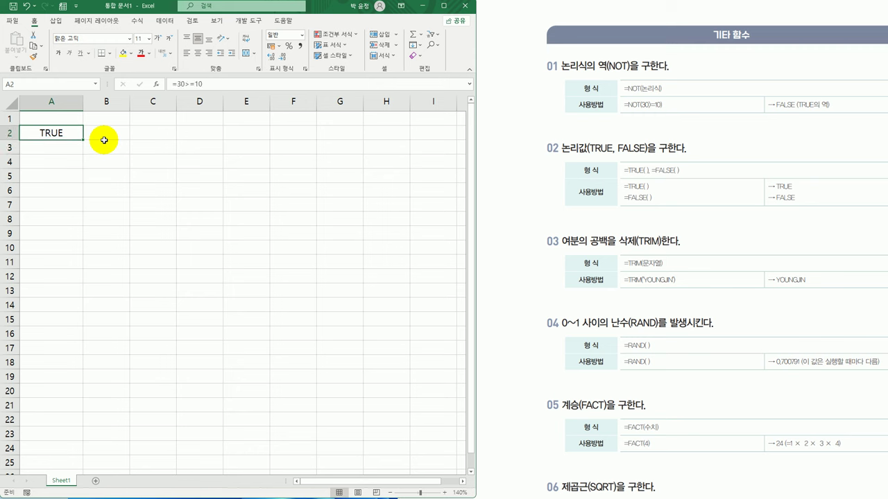
- Enter =NOT(A2) in cell B2 to reverse the logical value in A2, and check both cells' formulas
{"action": "left_click", "coordinate": [104, 140]}
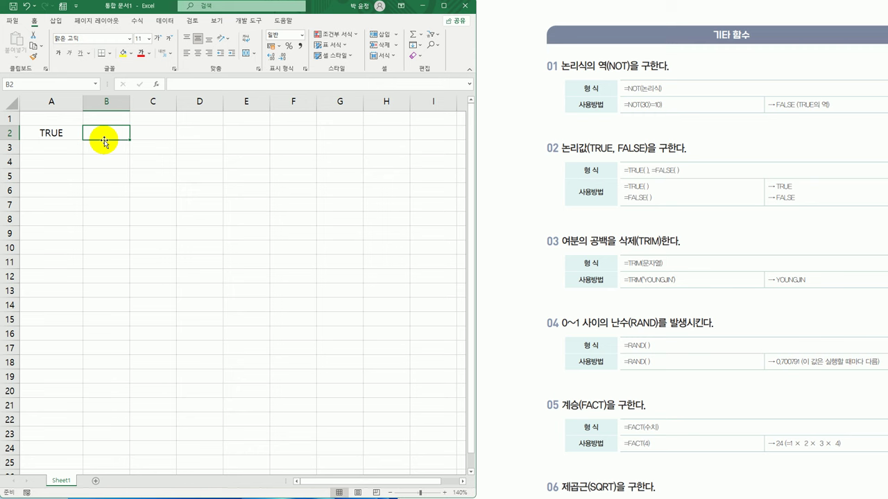
{"action": "type", "text": "=NOT("}
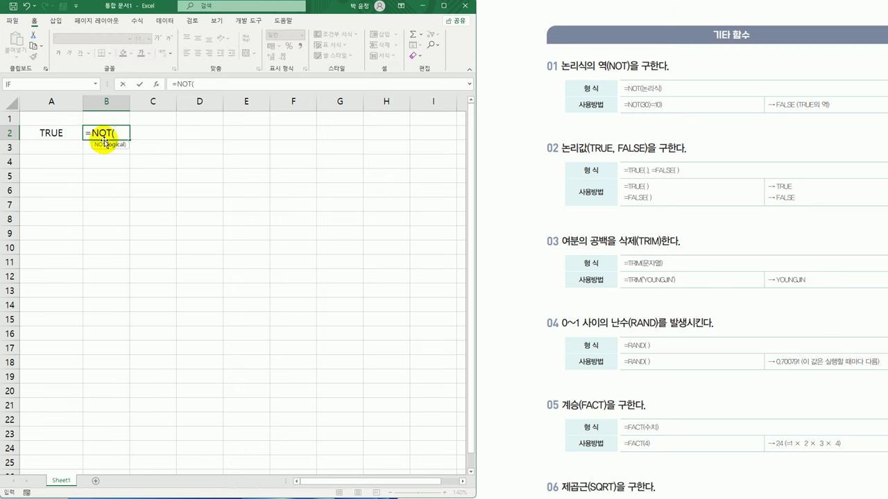
{"action": "key", "text": "Left"}
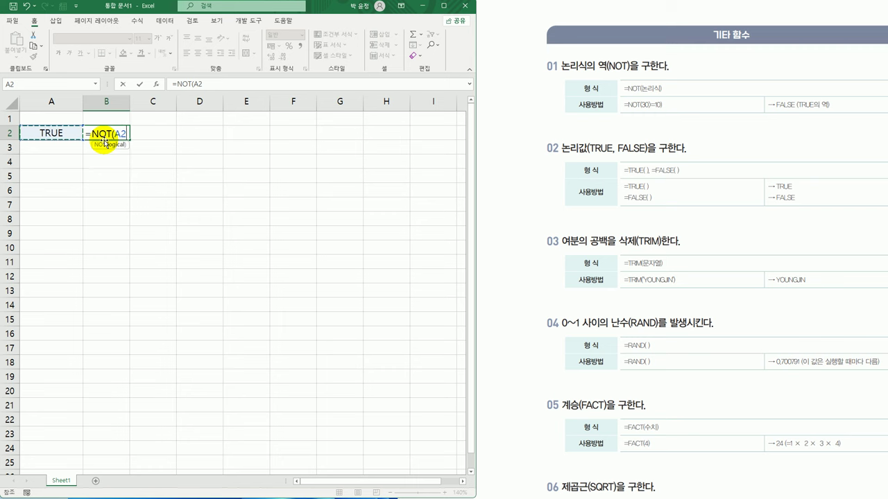
{"action": "type", "text": ")"}
{"action": "key", "text": "Return"}
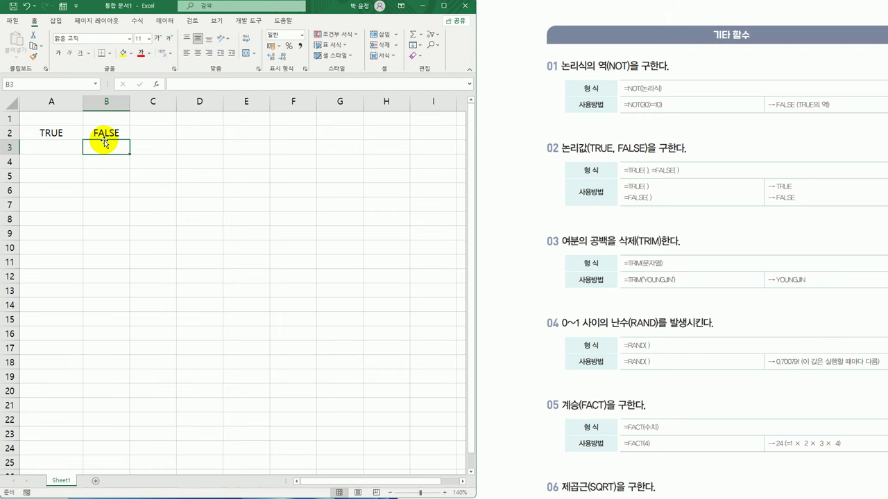
{"action": "key", "text": "Up"}
{"action": "key", "text": "Left"}
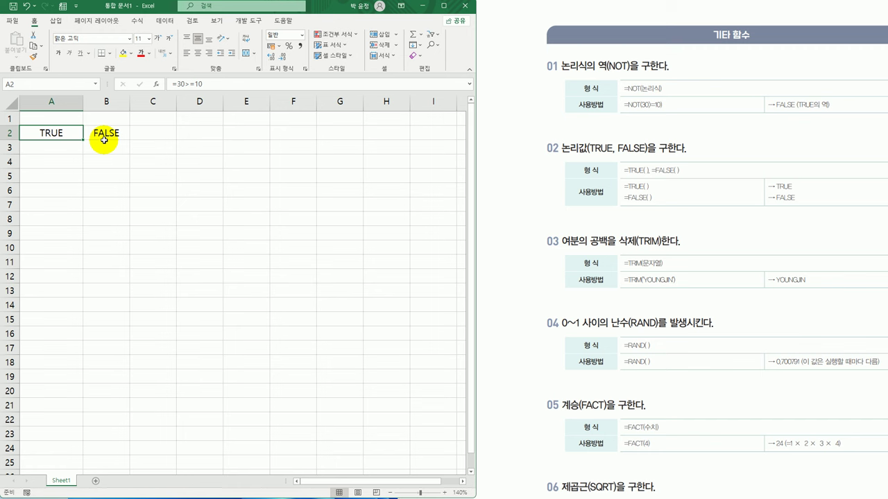
{"action": "left_click", "coordinate": [105, 140]}
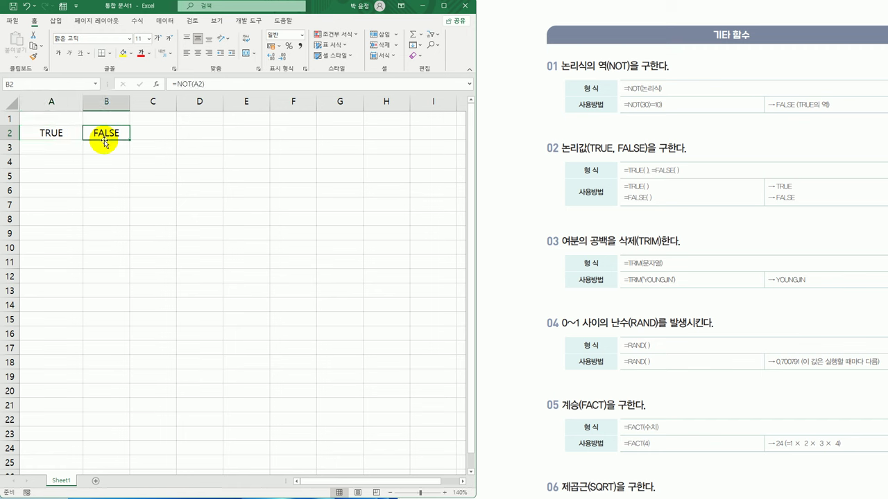
- Enter =NOT(30>=10) in cell C2 to negate the comparison directly
{"action": "key", "text": "Right"}
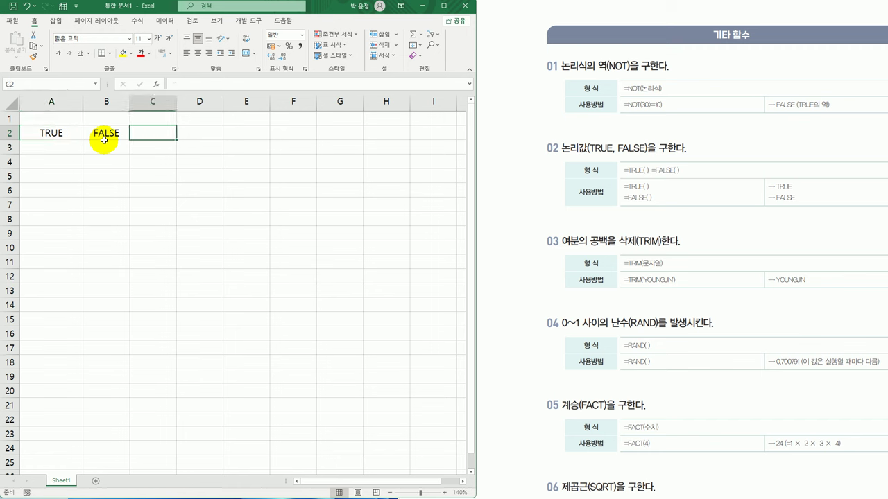
{"action": "type", "text": "=NOT("}
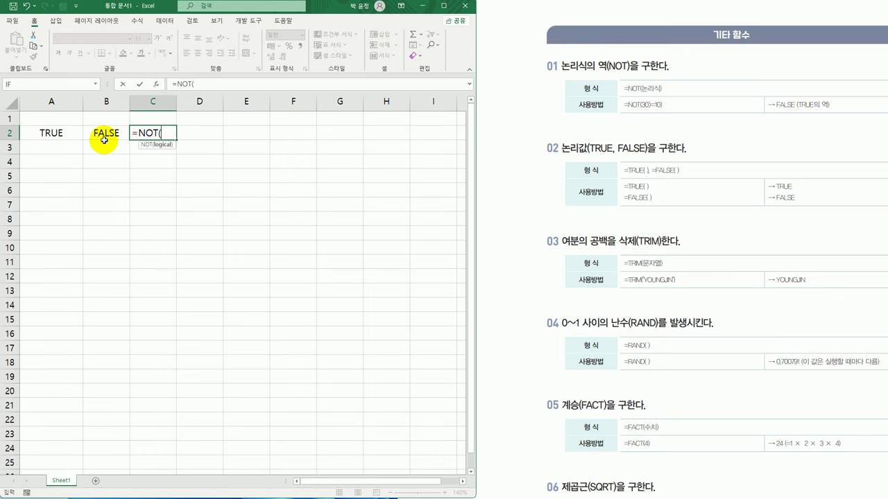
{"action": "type", "text": "30>=10)"}
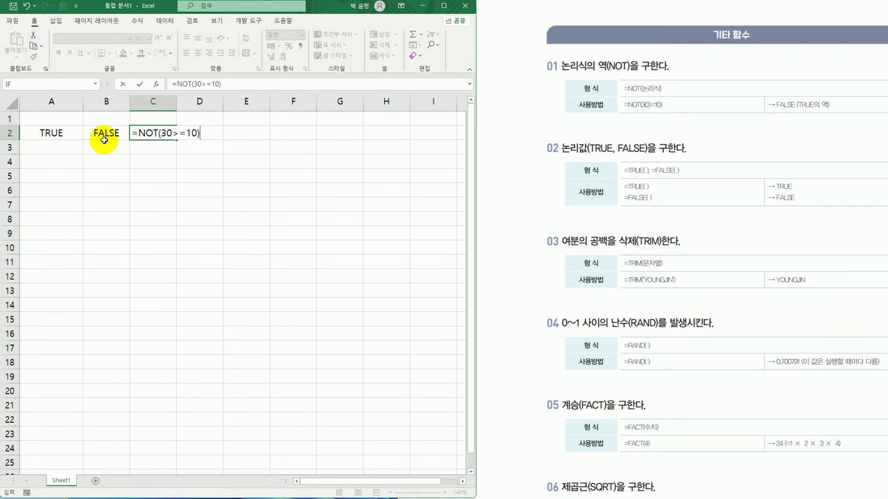
{"action": "key", "text": "Return"}
{"action": "key", "text": "Up"}
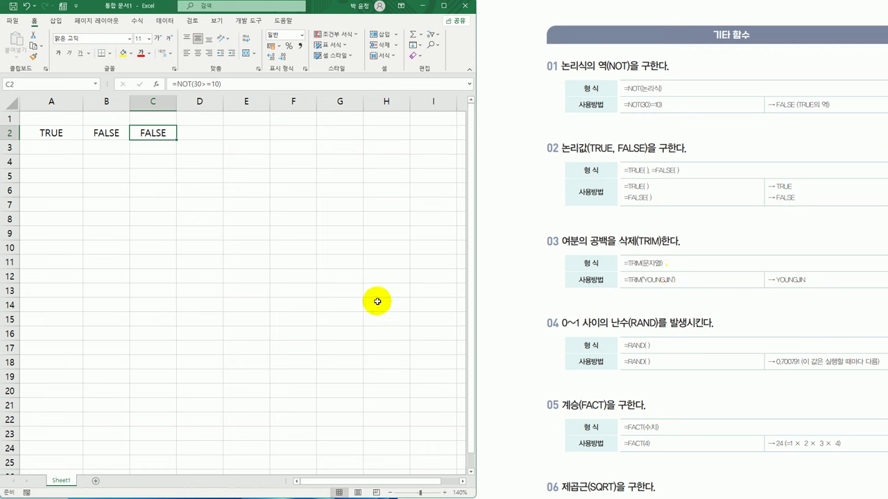
- Enter a TRIM formula in cell A3 on the text "YOUNGJIN" with several extra spaces before and after it
{"action": "left_click", "coordinate": [65, 153]}
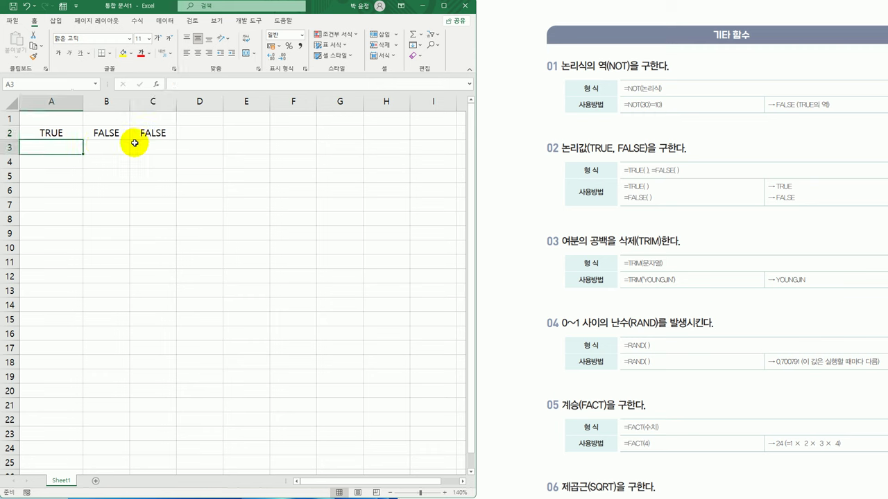
{"action": "type", "text": "=T"}
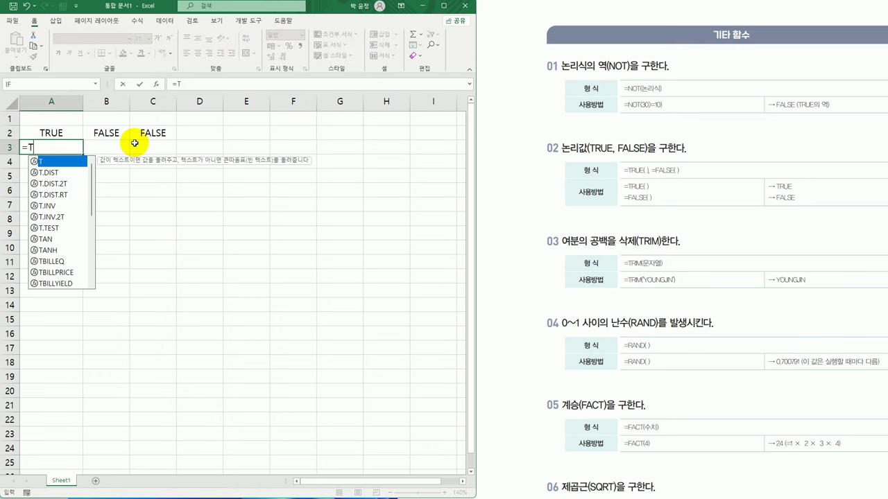
{"action": "type", "text": "RIM"}
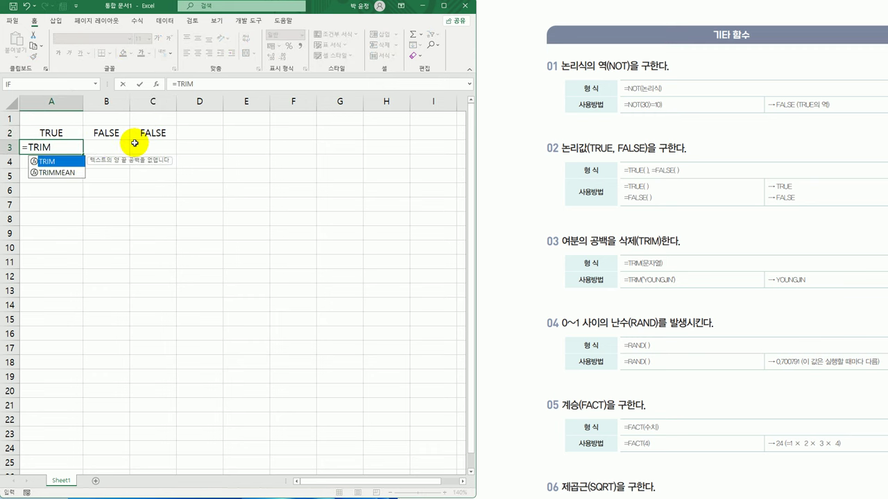
{"action": "type", "text": "("}
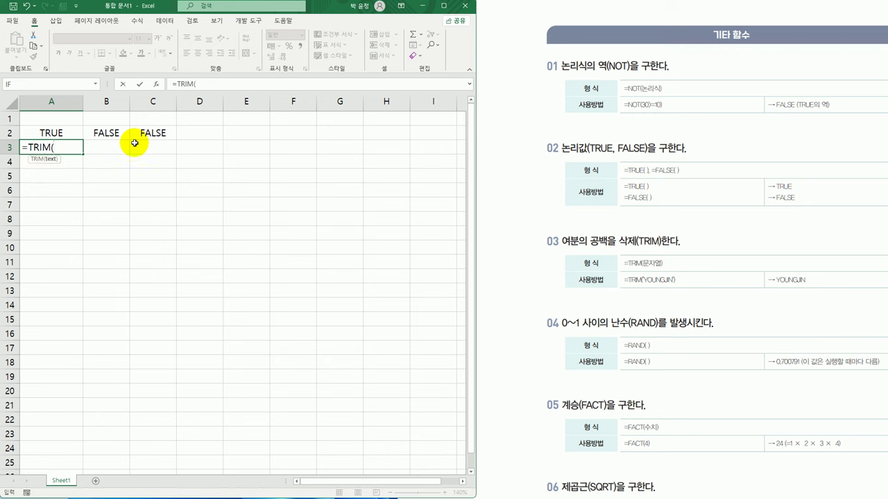
{"action": "type", "text": "\"    YOUNGJIN"}
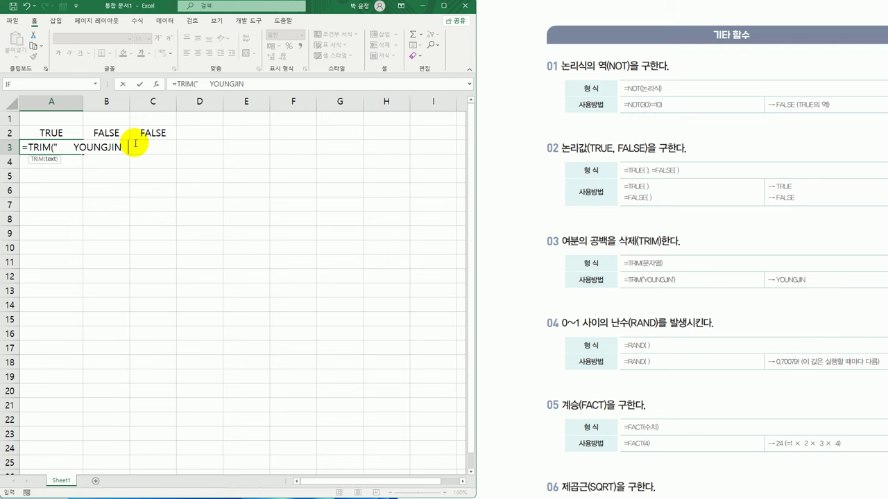
{"action": "type", "text": "   \")"}
{"action": "key", "text": "Return"}
{"action": "key", "text": "Up"}
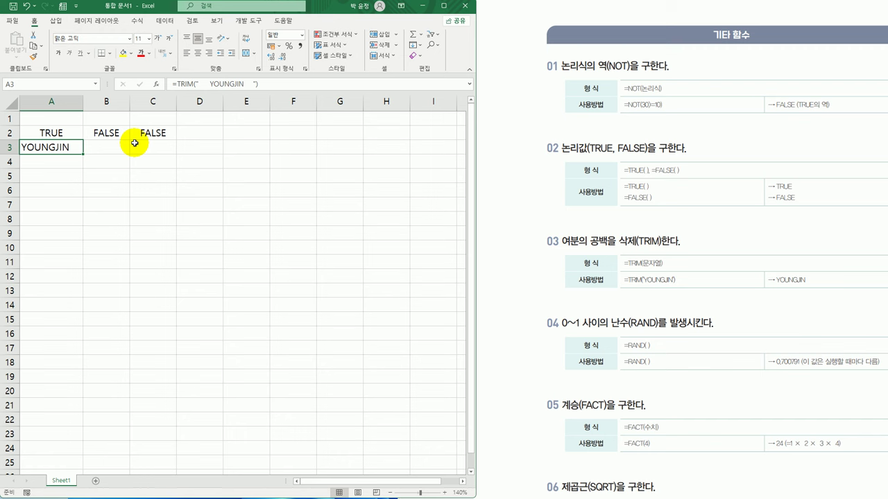
- Edit the TRIM formula in A3 to add several spaces between YOUNG and JIN in the text
{"action": "key", "text": "F2"}
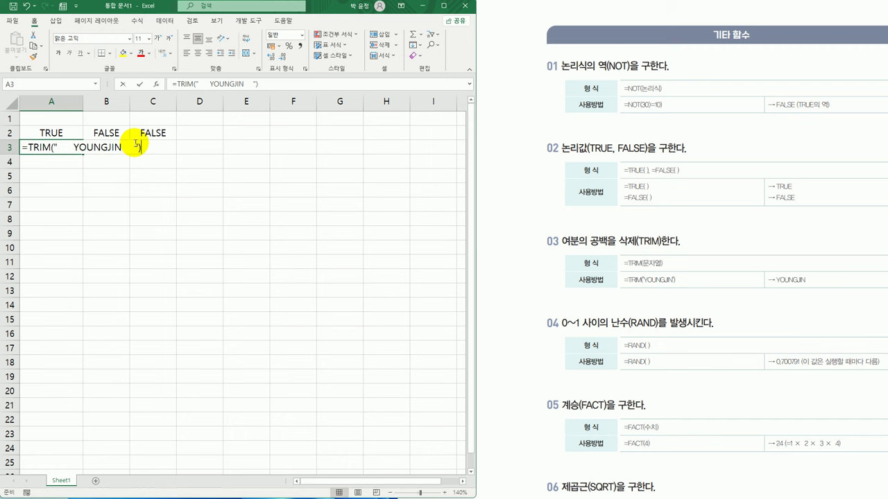
{"action": "key", "text": "Left"}
{"action": "key", "text": "Left"}
{"action": "key", "text": "Left"}
{"action": "key", "text": "Left"}
{"action": "key", "text": "Left"}
{"action": "key", "text": "Left"}
{"action": "key", "text": "Left"}
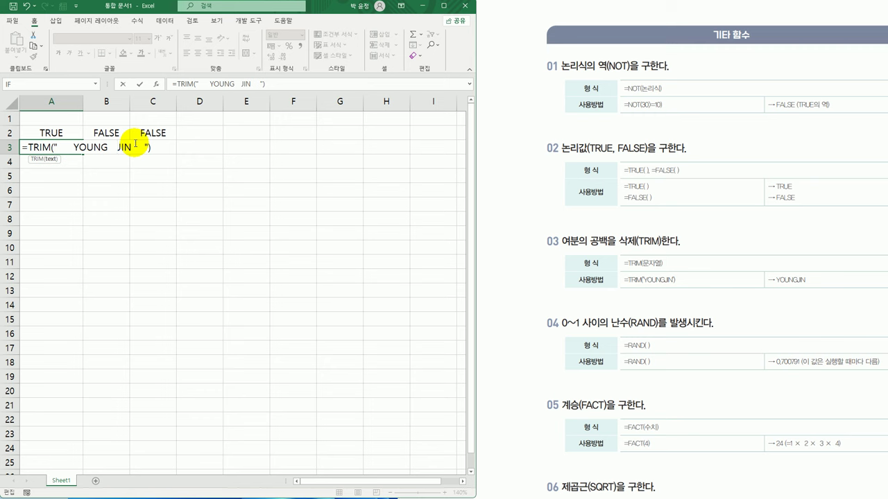
{"action": "key", "text": "Return"}
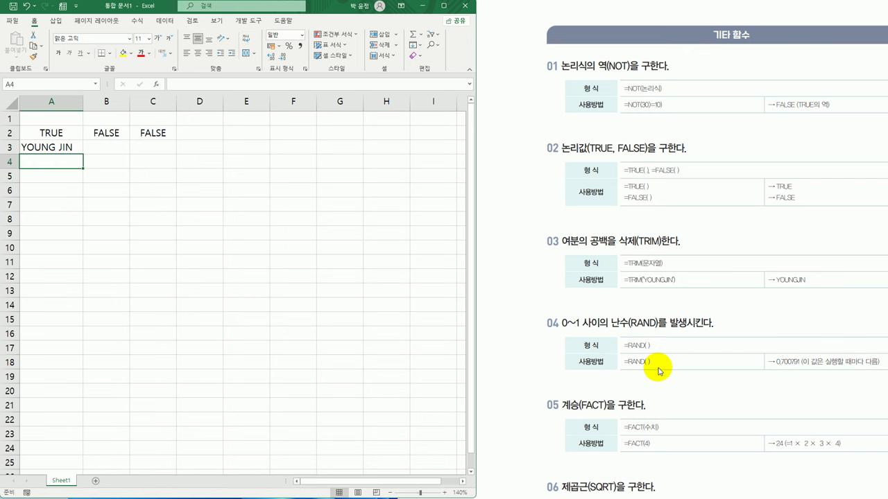
- Enter =SQRT(4) in cell A4 to calculate the square root of 4
{"action": "scroll", "coordinate": [657, 373], "scroll_direction": "down", "scroll_amount": 4}
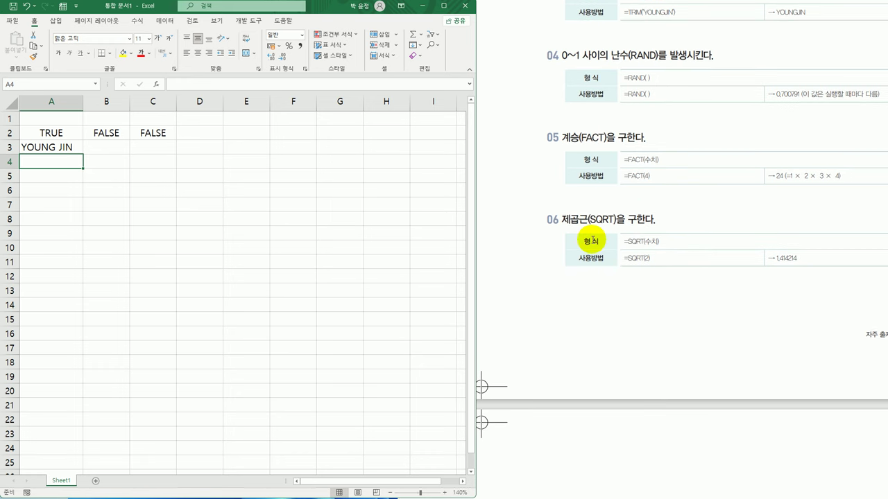
{"action": "left_click", "coordinate": [52, 164]}
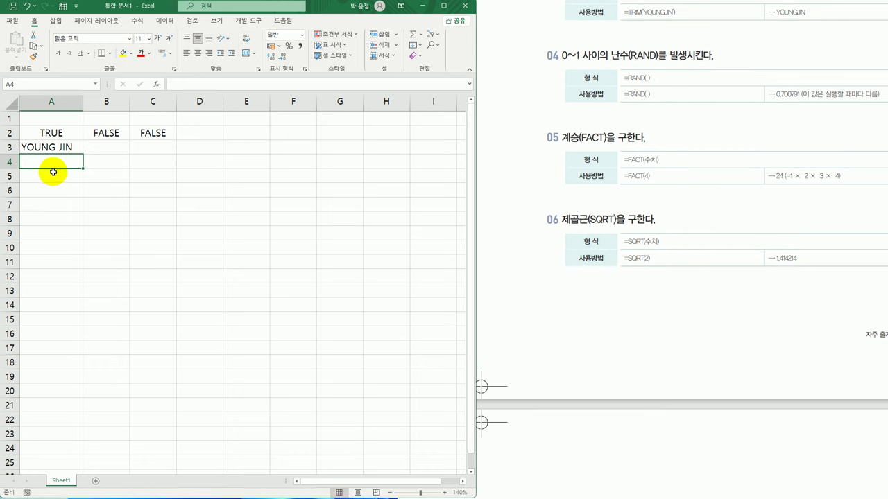
{"action": "type", "text": "=S"}
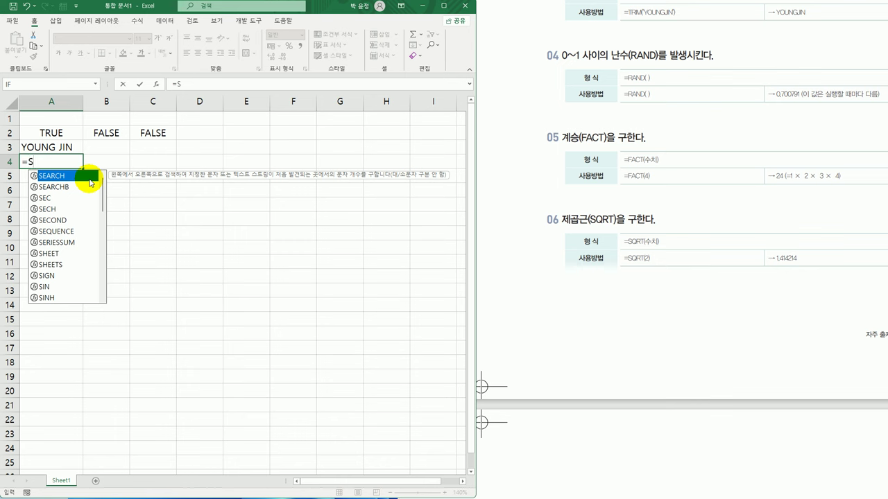
{"action": "type", "text": "QR"}
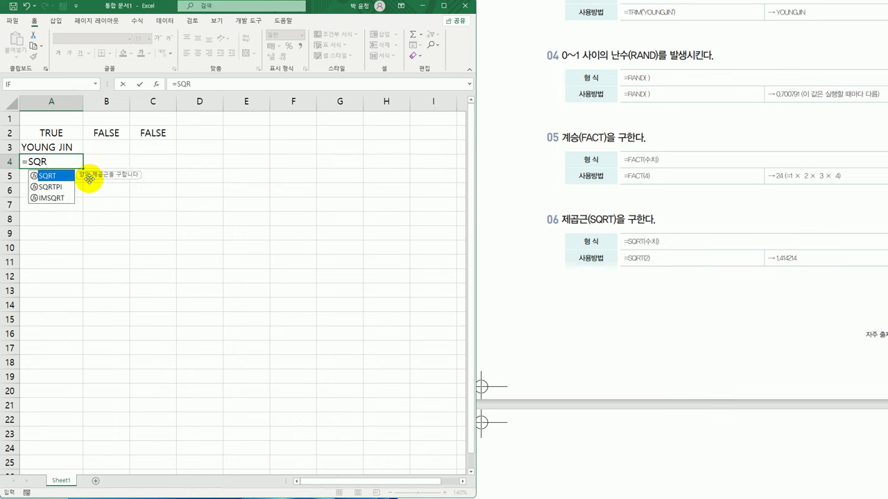
{"action": "key", "text": "Tab"}
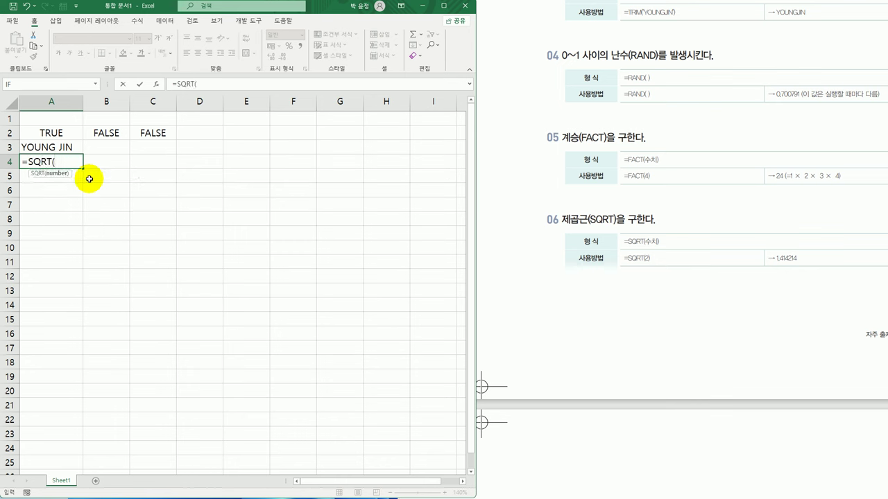
{"action": "type", "text": "4)"}
{"action": "key", "text": "Return"}
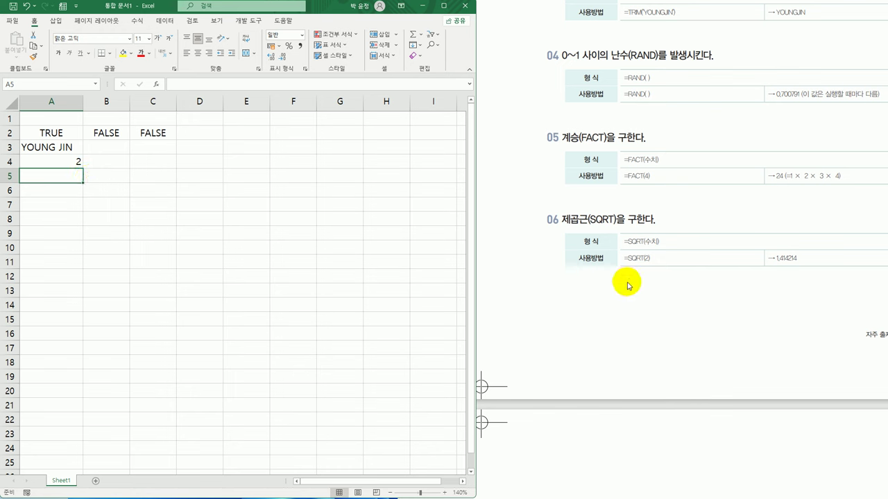
{"action": "left_click", "coordinate": [65, 164]}
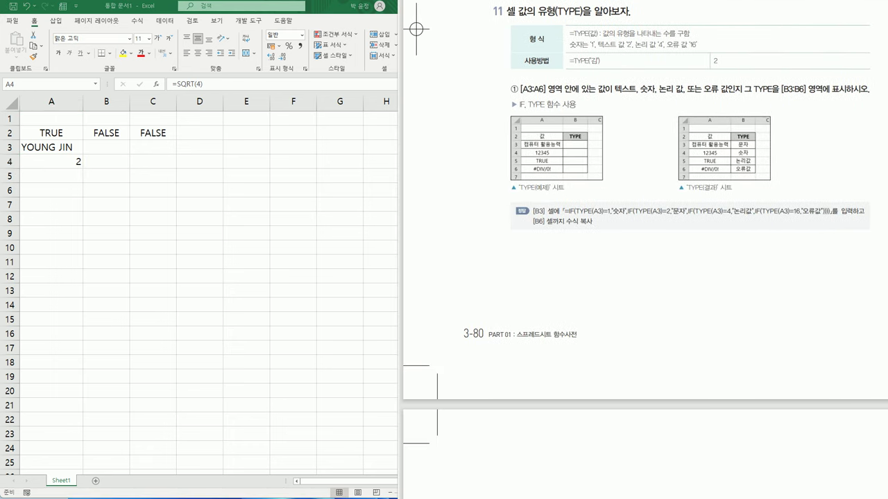
- Enter =QUOTIENT(10,2) in cell A6, following the QUOTIENT entry in the reference document
{"action": "scroll", "coordinate": [627, 474], "scroll_direction": "down", "scroll_amount": 5}
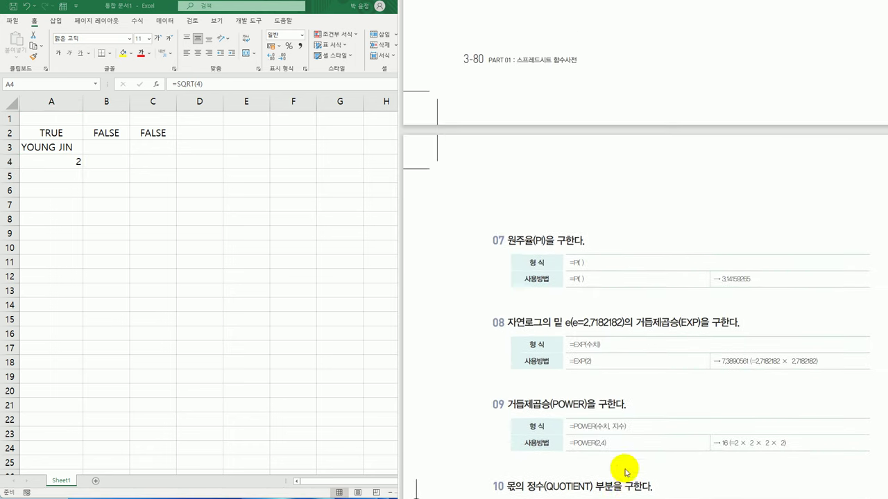
{"action": "scroll", "coordinate": [621, 461], "scroll_direction": "up", "scroll_amount": 1}
{"action": "scroll", "coordinate": [613, 444], "scroll_direction": "down", "scroll_amount": 5}
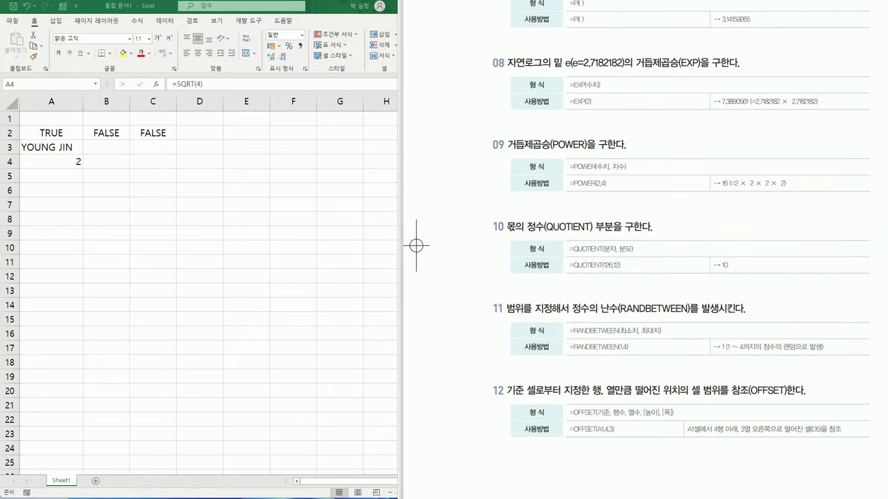
{"action": "scroll", "coordinate": [636, 268], "scroll_direction": "up", "scroll_amount": 1}
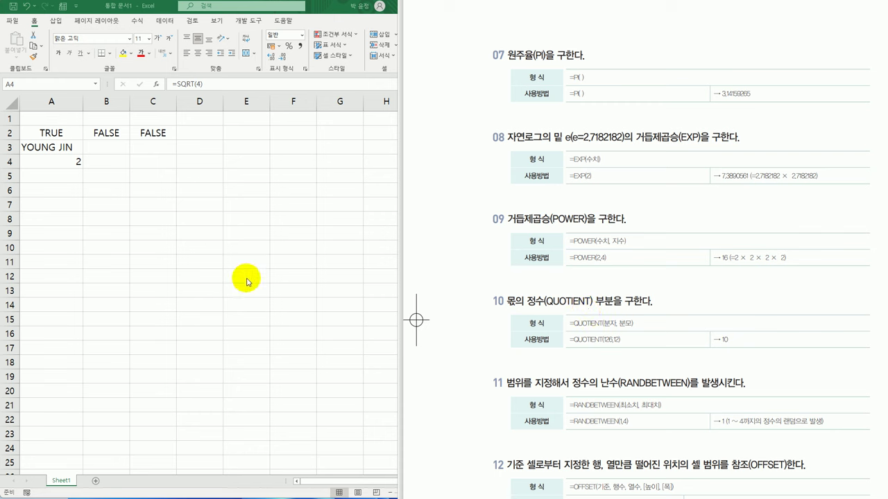
{"action": "left_click", "coordinate": [63, 184]}
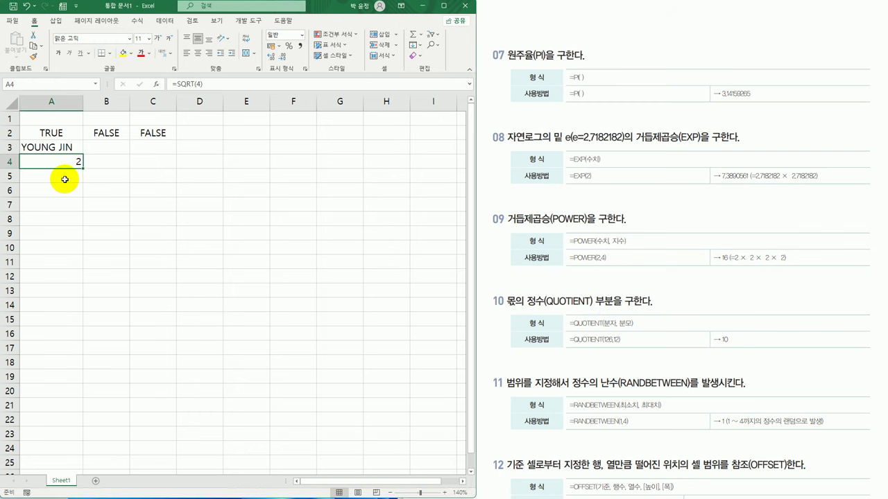
{"action": "left_click", "coordinate": [64, 187]}
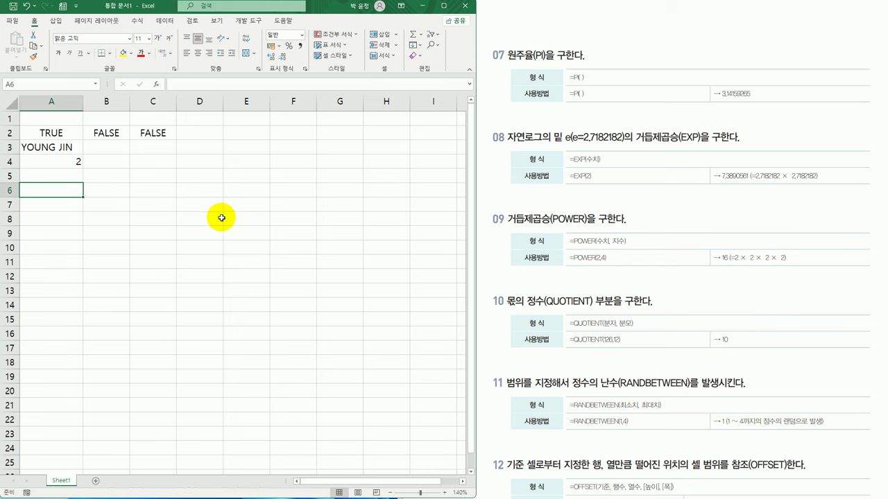
{"action": "type", "text": "=QU"}
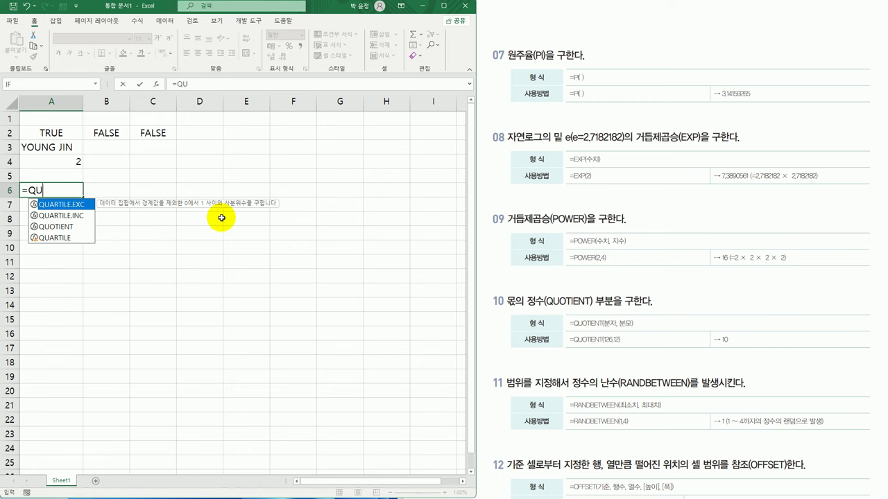
{"action": "key", "text": "Down"}
{"action": "key", "text": "Down"}
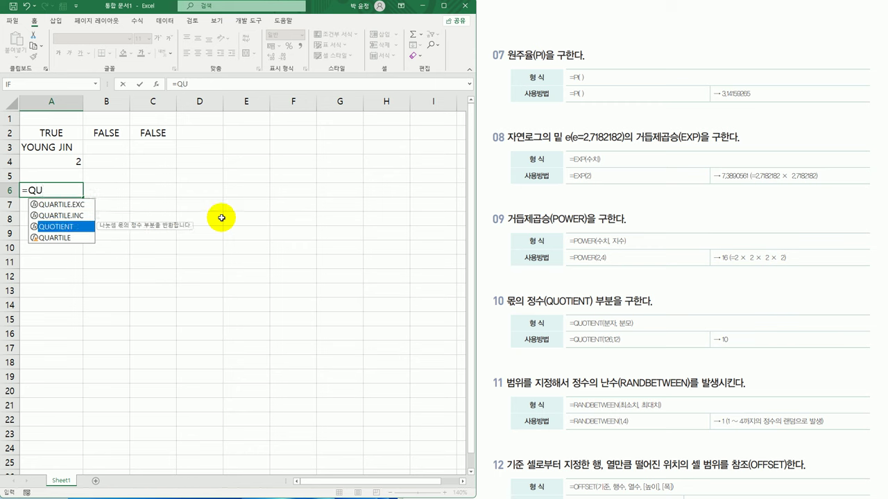
{"action": "key", "text": "Tab"}
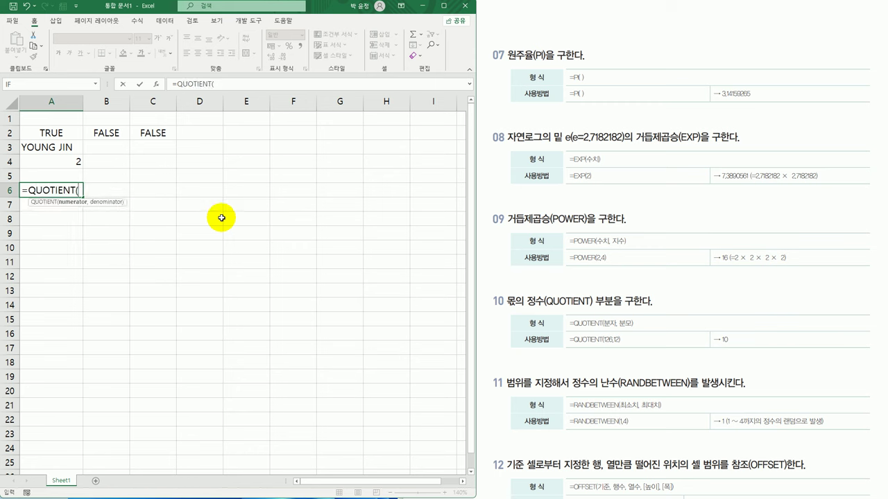
{"action": "type", "text": "10,2)"}
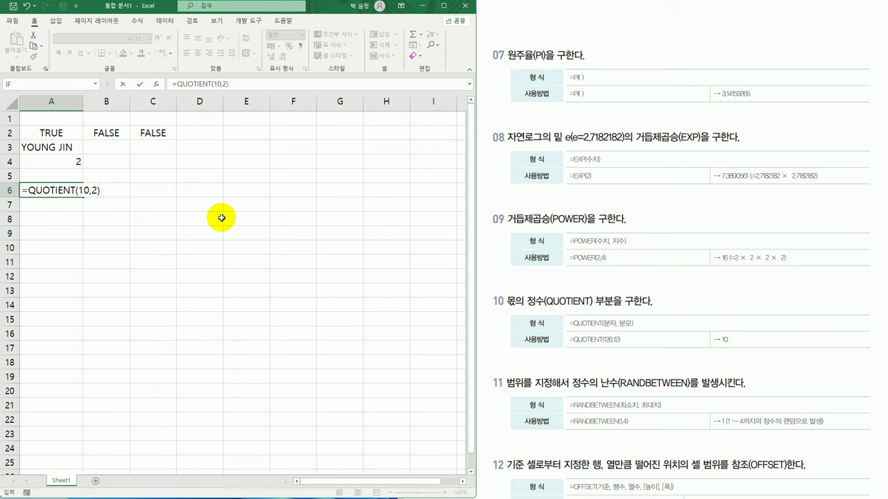
{"action": "key", "text": "Return"}
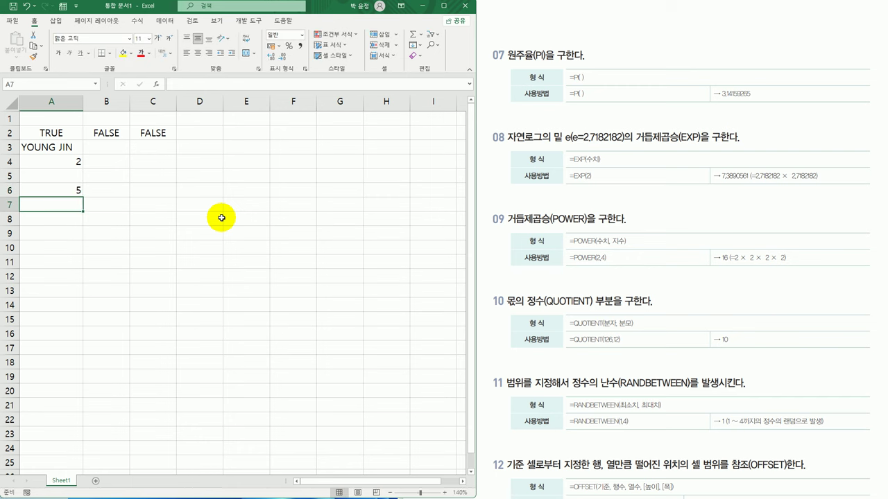
- Change the numerator of the QUOTIENT formula in A6 to 15, making it =QUOTIENT(15,2)
{"action": "key", "text": "Up"}
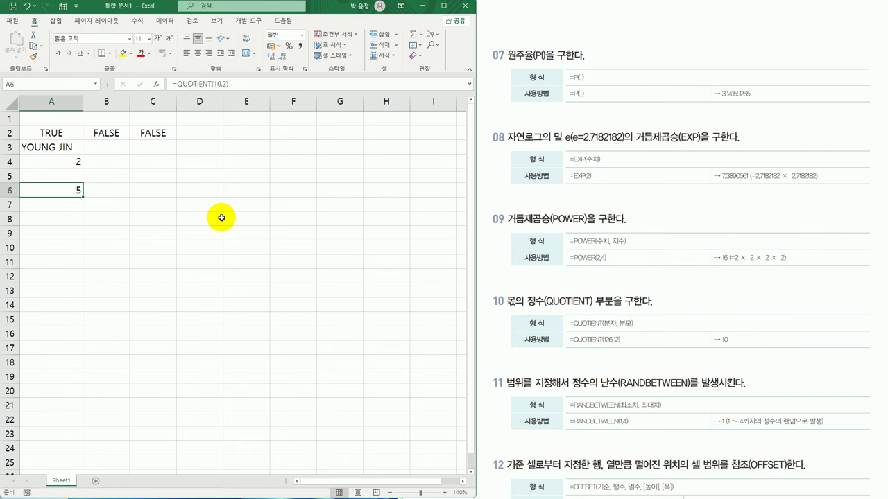
{"action": "double_click", "coordinate": [78, 190]}
{"action": "left_click", "coordinate": [93, 190]}
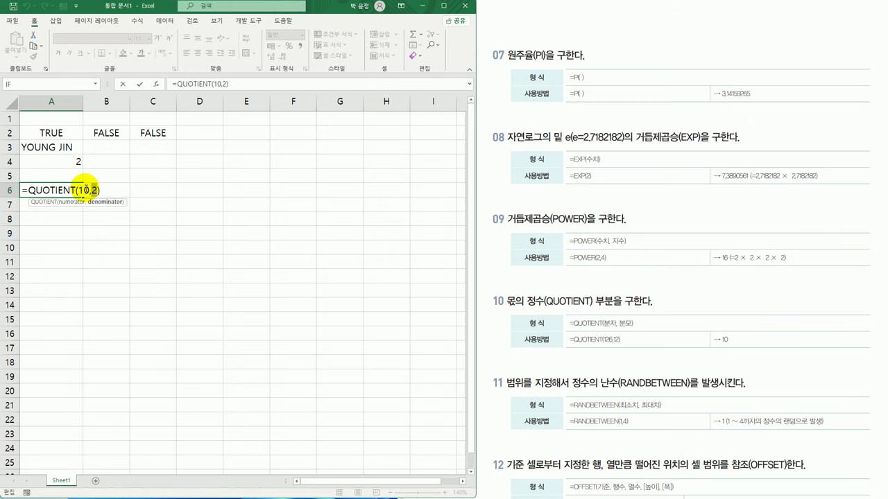
{"action": "left_click", "coordinate": [86, 189]}
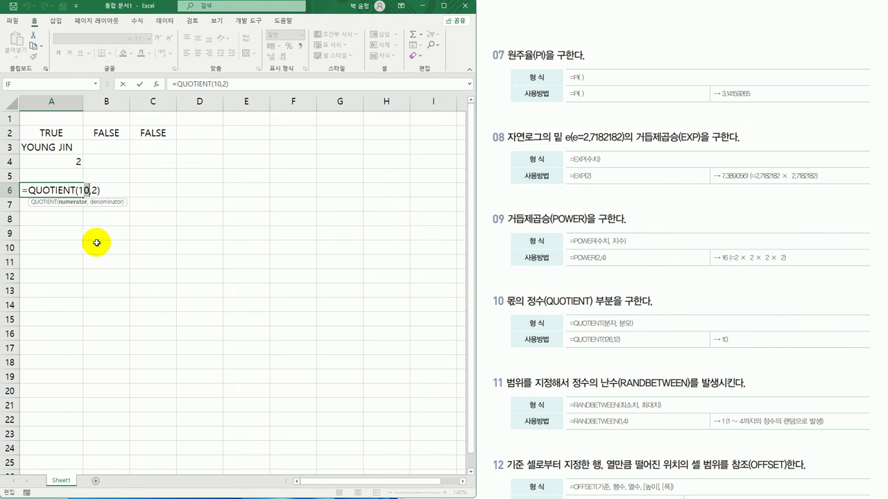
{"action": "key", "text": "BackSpace"}
{"action": "type", "text": "5"}
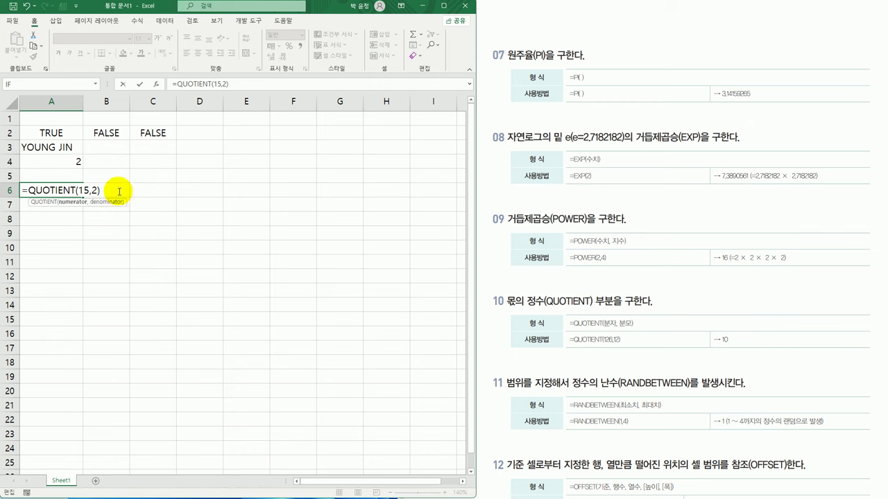
{"action": "key", "text": "Return"}
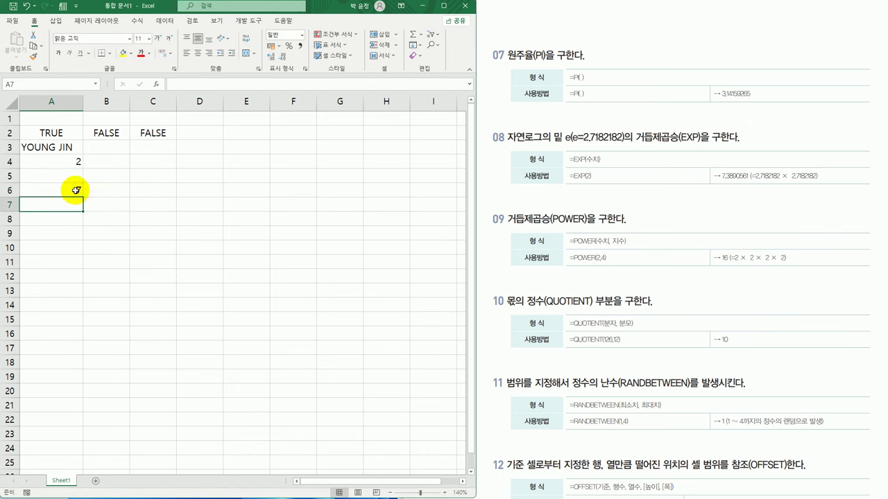
{"action": "key", "text": "Up"}
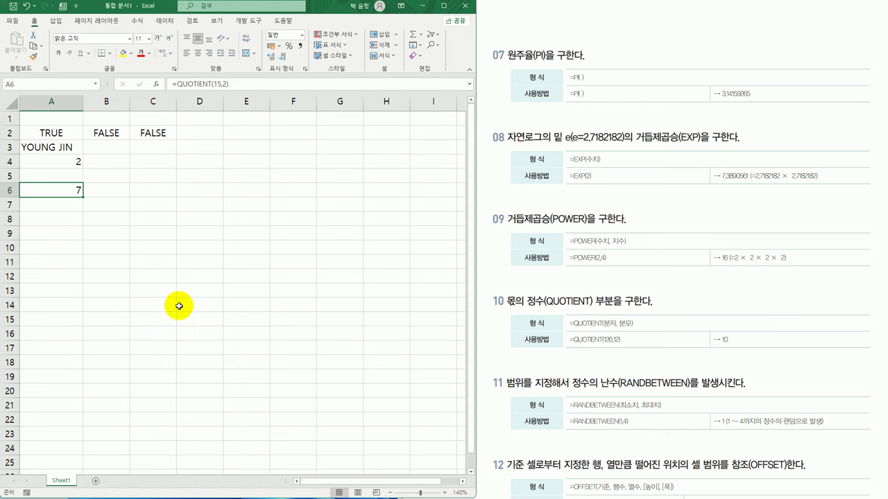
- Enter =RANDBETWEEN(1,20) in cell A7 to generate a random integer from 1 to 20
{"action": "left_click", "coordinate": [72, 205]}
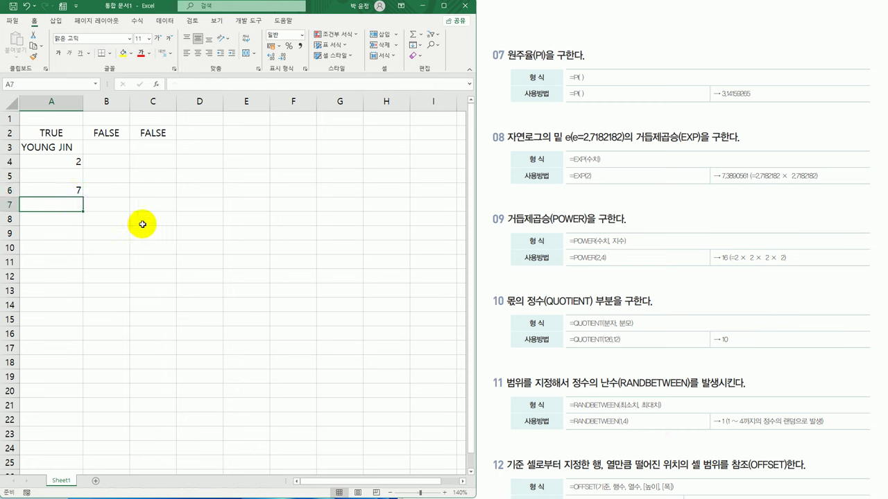
{"action": "type", "text": "=RA"}
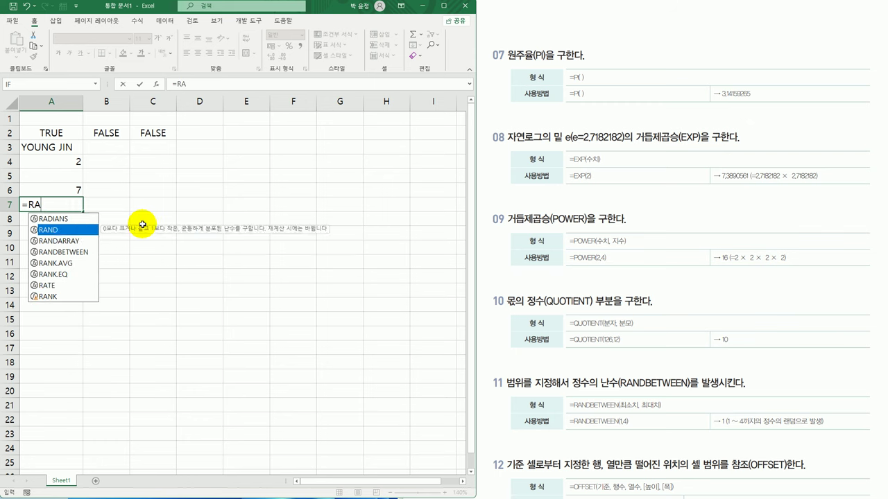
{"action": "key", "text": "Down"}
{"action": "key", "text": "Down"}
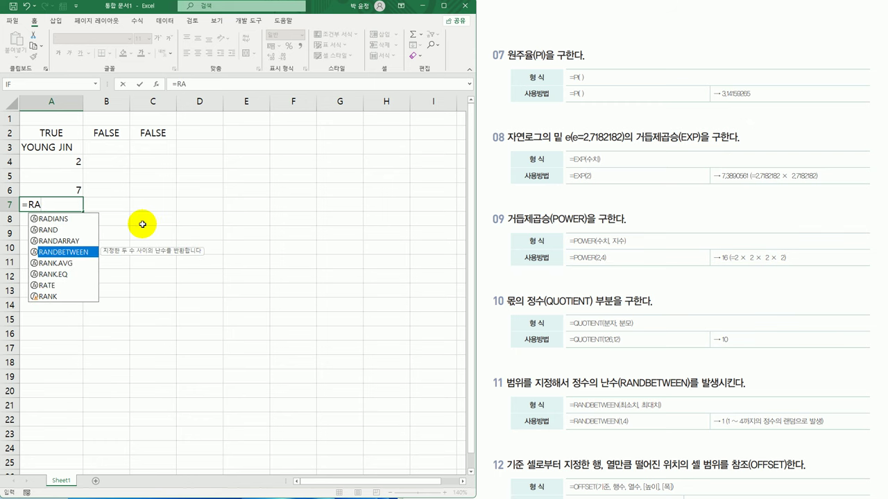
{"action": "key", "text": "Tab"}
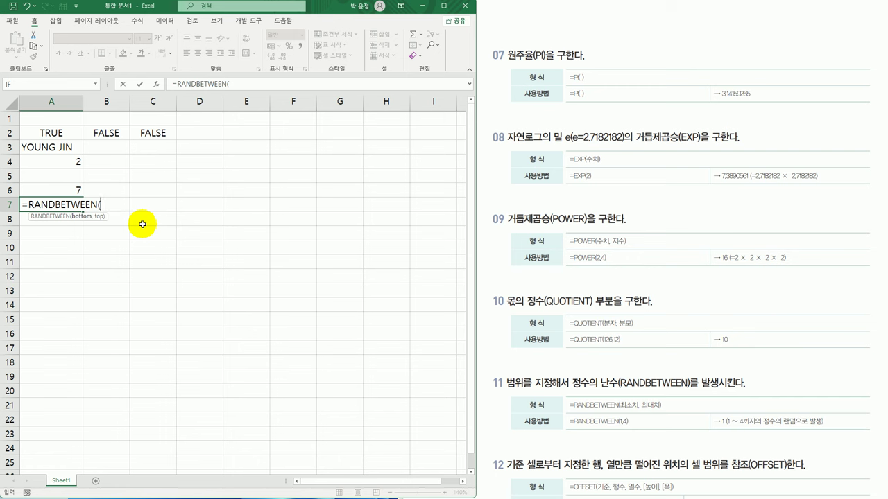
{"action": "type", "text": "1,20)"}
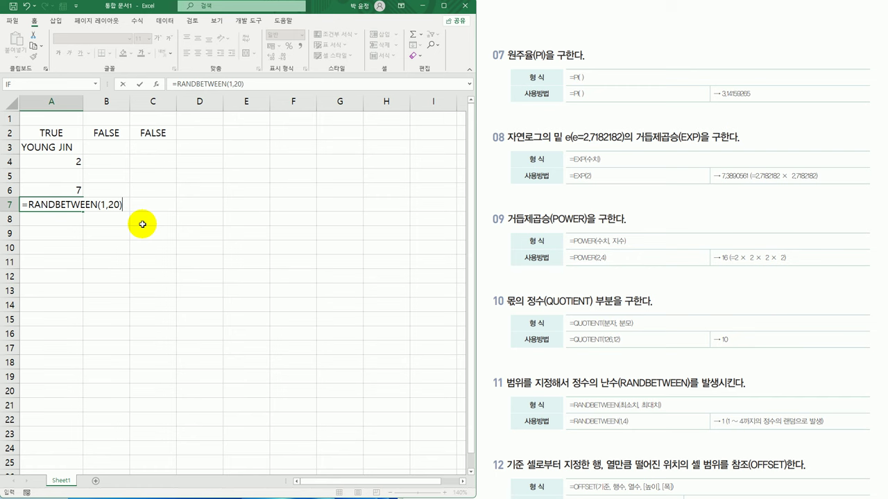
{"action": "key", "text": "Return"}
{"action": "key", "text": "Up"}
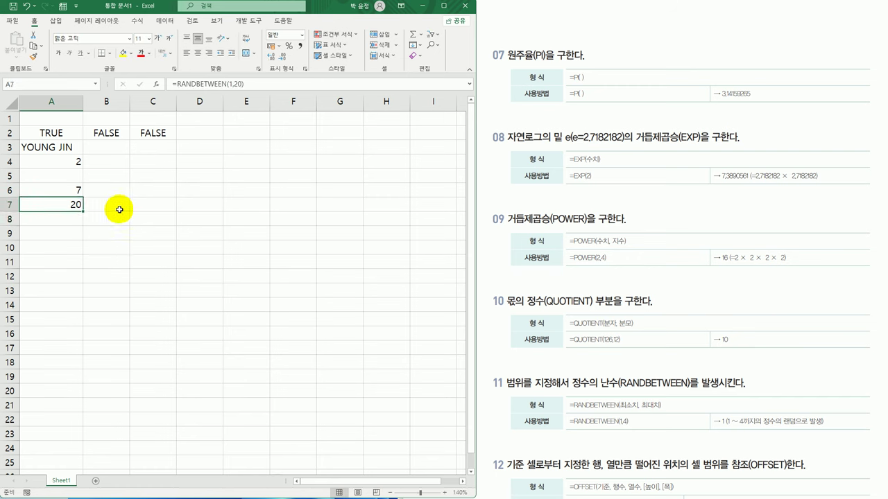
- Re-enter the RANDBETWEEN formula in A7 unchanged to generate a new random number
{"action": "double_click", "coordinate": [80, 204]}
{"action": "key", "text": "Return"}
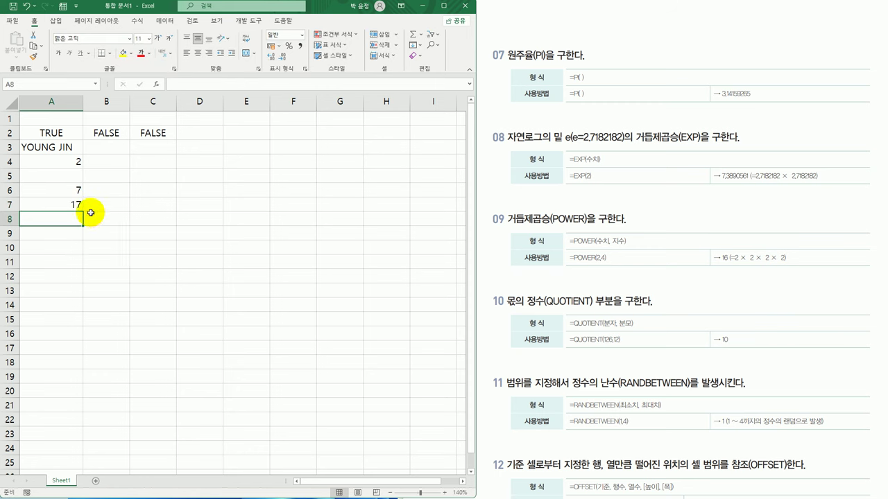
{"action": "left_click", "coordinate": [77, 205]}
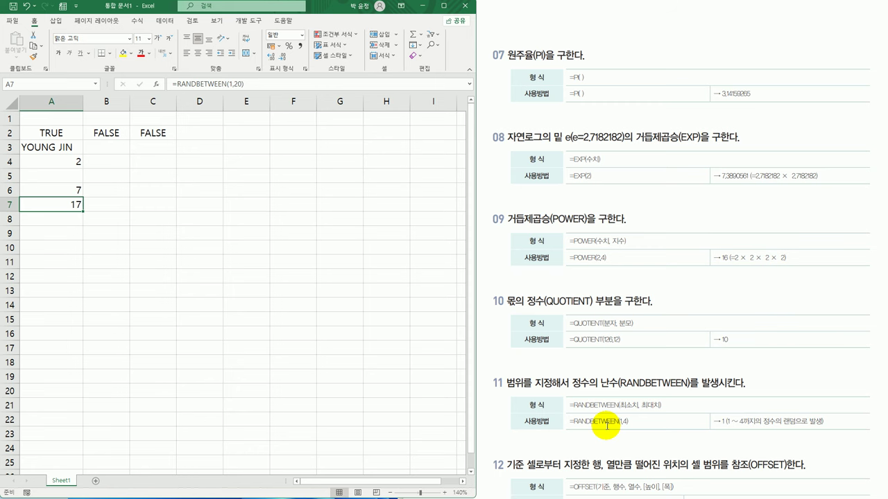
- Show the OFFSET entry in the reference document, and fill C7:C13 with the series 1 to 7 starting from 1 and 2
{"action": "scroll", "coordinate": [609, 425], "scroll_direction": "down", "scroll_amount": 4}
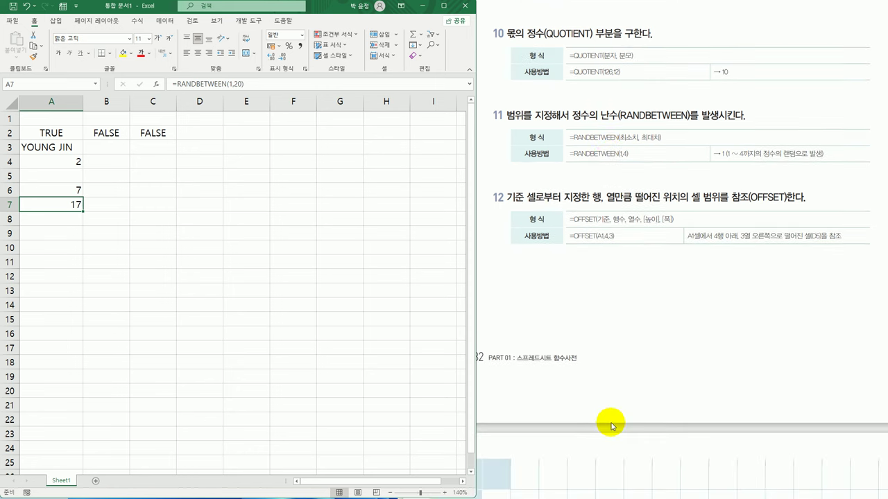
{"action": "left_click", "coordinate": [166, 205]}
{"action": "mouse_move", "coordinate": [178, 215]}
{"action": "left_mouse_down"}
{"action": "mouse_move", "coordinate": [311, 284]}
{"action": "mouse_move", "coordinate": [217, 252]}
{"action": "mouse_move", "coordinate": [163, 199]}
{"action": "mouse_move", "coordinate": [166, 210]}
{"action": "left_mouse_up"}
{"action": "type", "text": "1"}
{"action": "key", "text": "Return"}
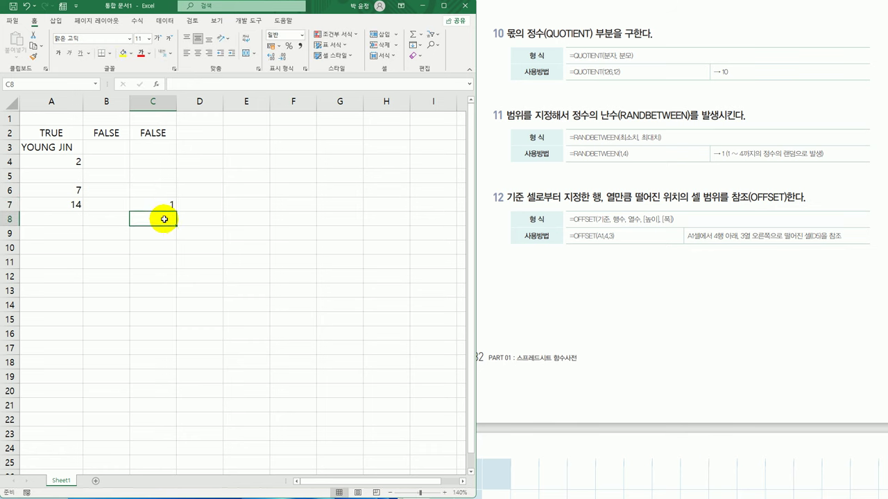
{"action": "type", "text": "2"}
{"action": "key", "text": "Return"}
{"action": "key", "text": "Return"}
{"action": "left_click_drag", "start_coordinate": [163, 206], "coordinate": [176, 298]}
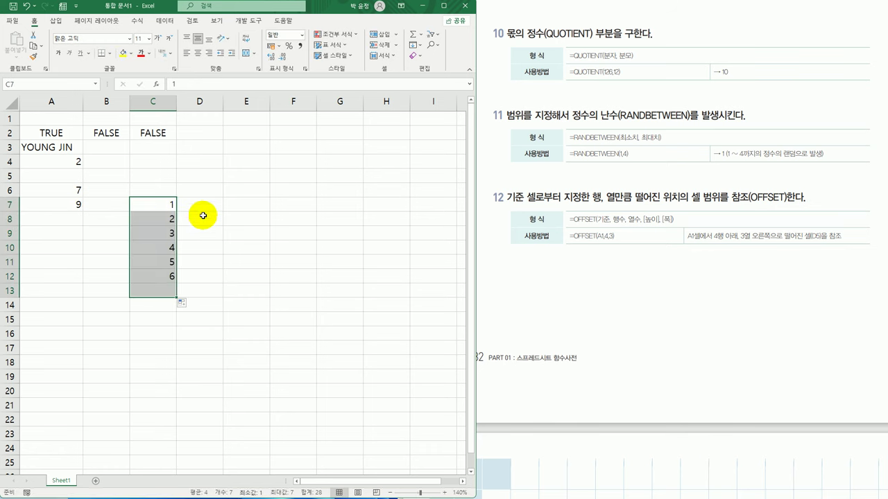
- Enter 2 in cell D7 and extend the series from C7:D7 across to F7, up to 4
{"action": "left_click", "coordinate": [198, 206]}
{"action": "type", "text": "2"}
{"action": "key", "text": "Return"}
{"action": "left_click_drag", "start_coordinate": [167, 206], "coordinate": [309, 217]}
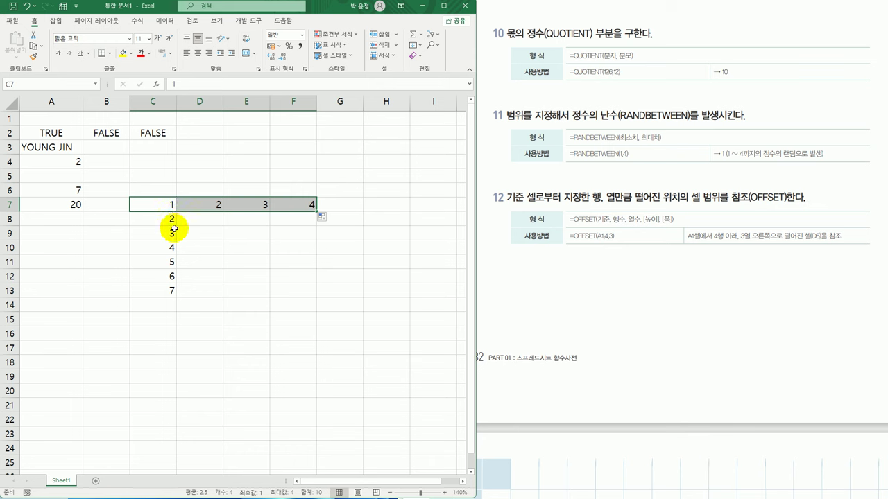
- Fill column D down to row 13 as a series from D7, and extend the rows' series across to complete the number table through F13
{"action": "left_click", "coordinate": [208, 206]}
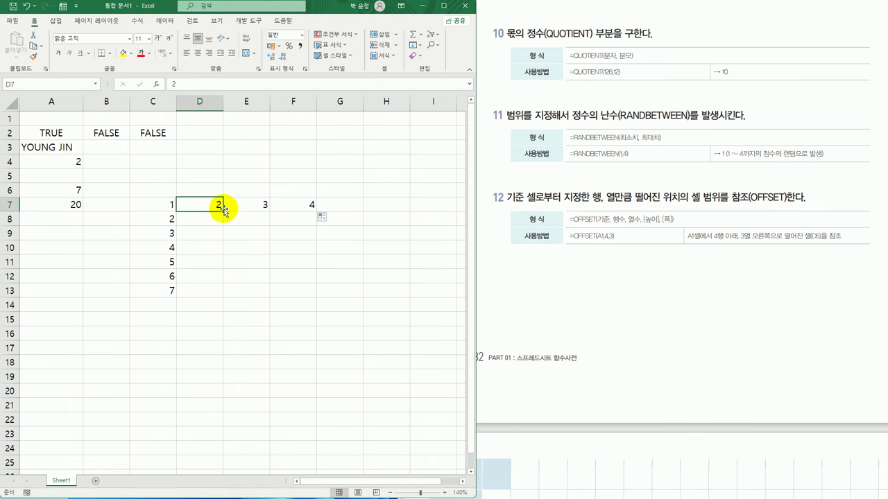
{"action": "left_click_drag", "start_coordinate": [222, 211], "coordinate": [216, 297]}
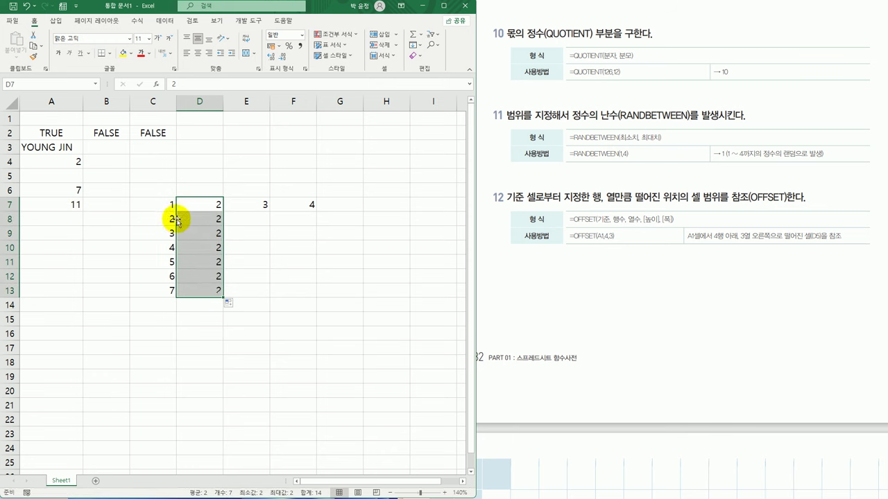
{"action": "left_click", "coordinate": [229, 303]}
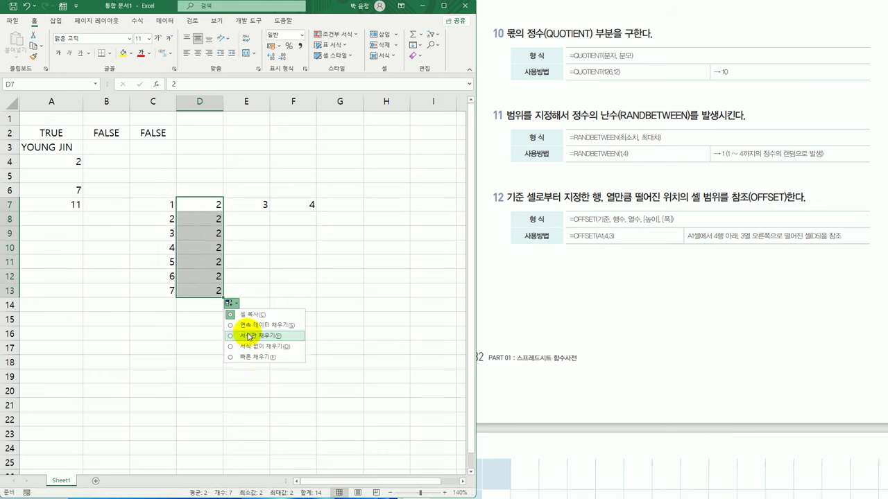
{"action": "left_click", "coordinate": [253, 324]}
{"action": "left_click_drag", "start_coordinate": [173, 220], "coordinate": [309, 297]}
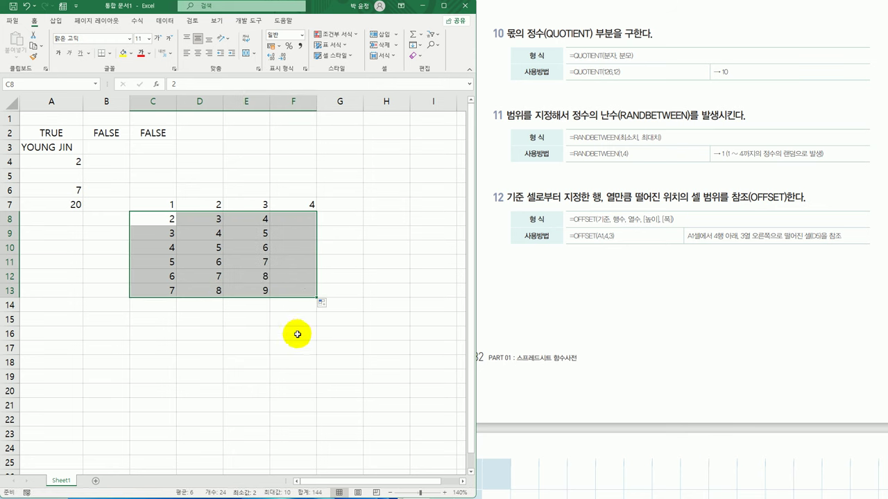
- Enter =OFFSET(C7,2,2) in cell C17 to reference the cell two rows down and two columns right of C7
{"action": "left_click", "coordinate": [173, 343]}
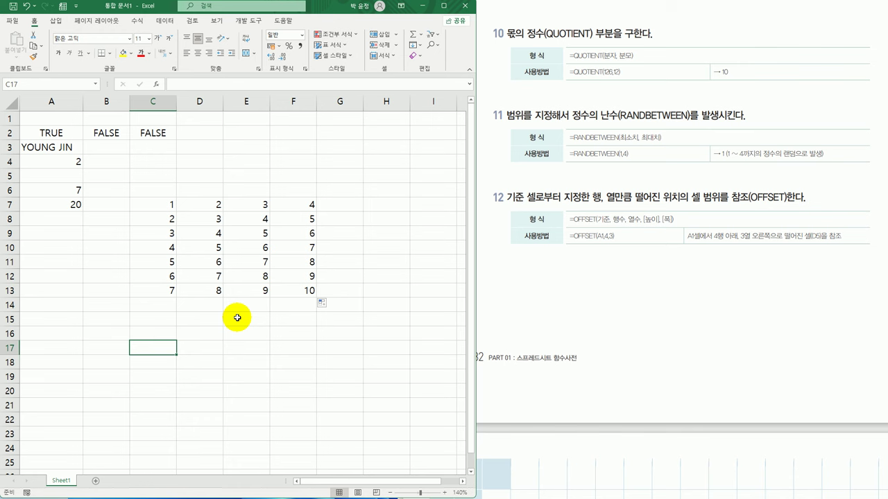
{"action": "type", "text": "=OFF"}
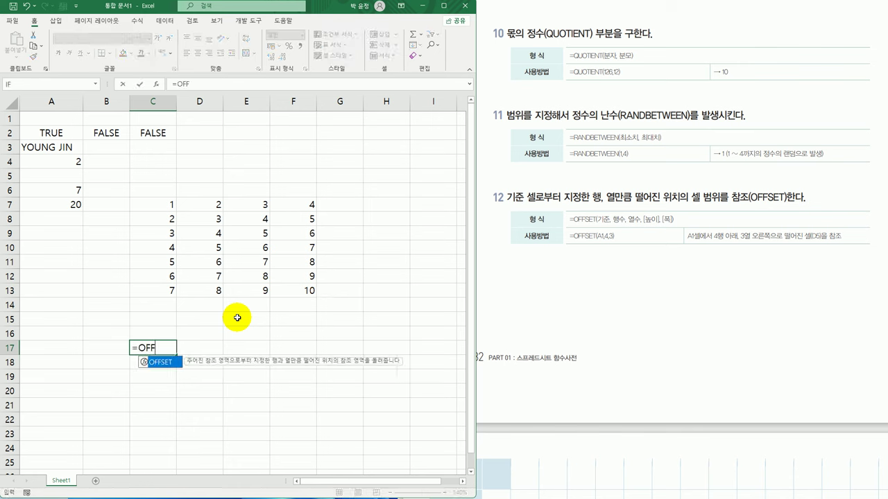
{"action": "key", "text": "Tab"}
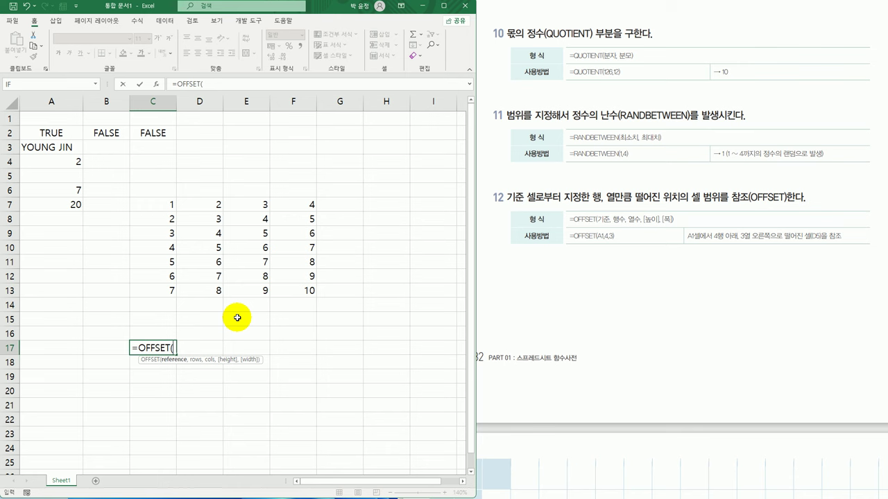
{"action": "left_click", "coordinate": [169, 205]}
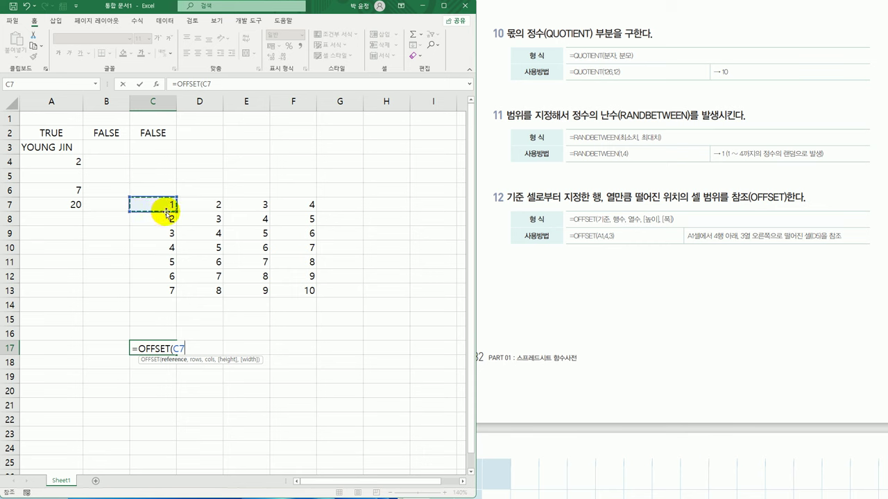
{"action": "type", "text": ","}
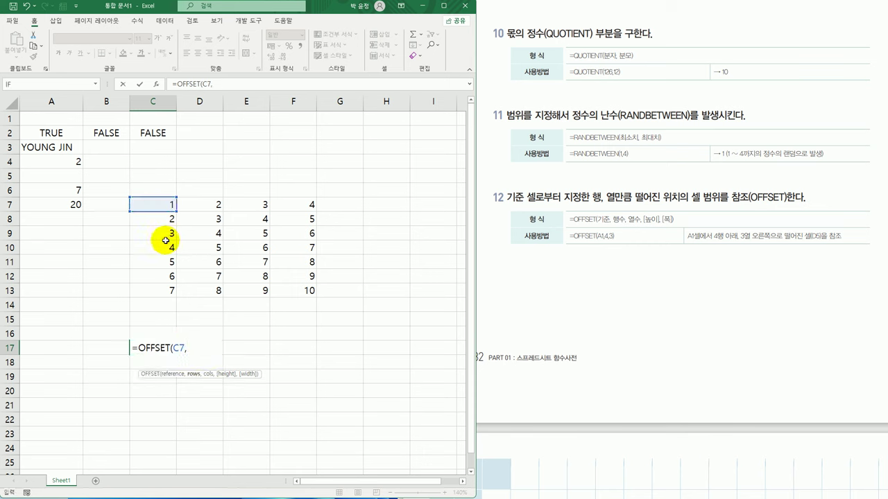
{"action": "type", "text": "2,"}
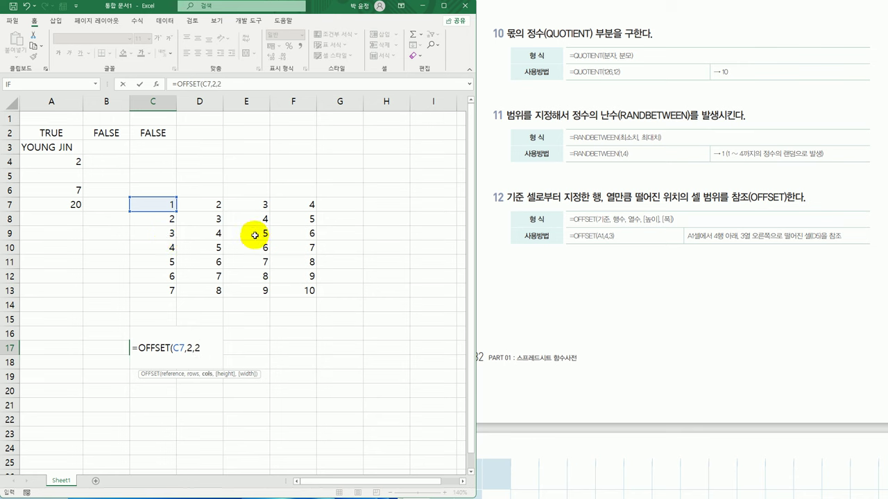
{"action": "type", "text": "2)"}
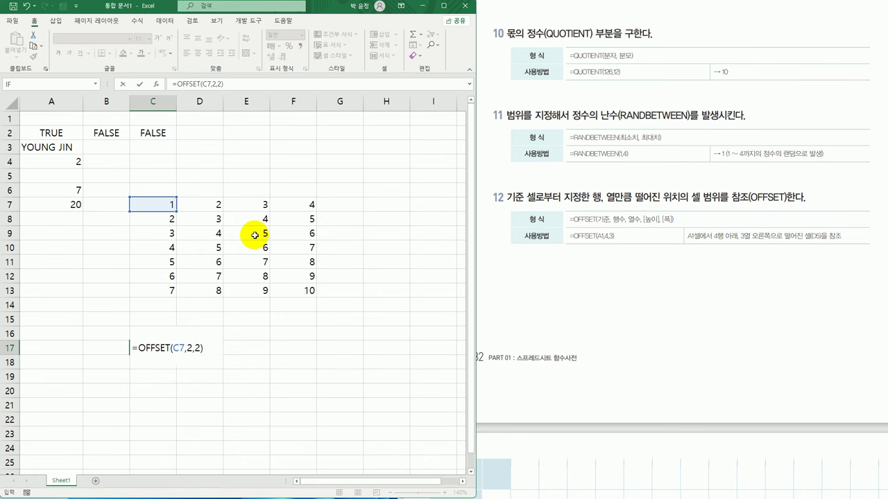
{"action": "key", "text": "Return"}
- Trace the offset path from C7 down to C9 and across to E9, and fill cell E9 with yellow
{"action": "left_click", "coordinate": [172, 206]}
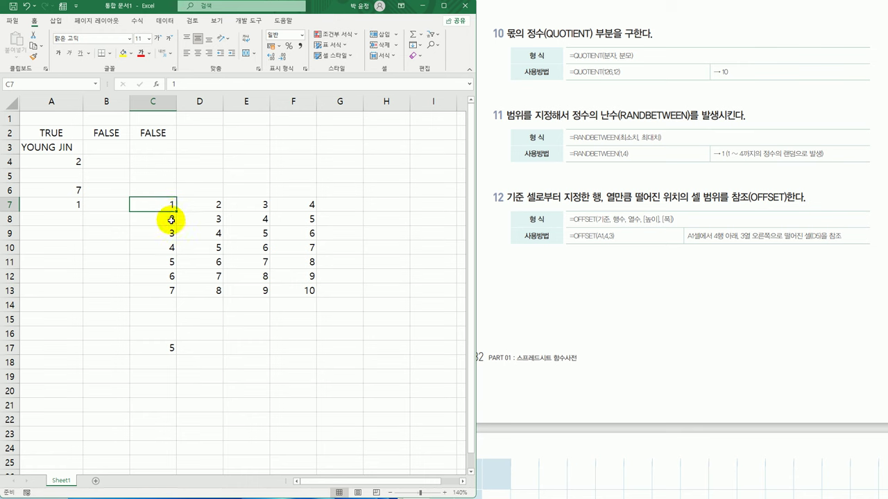
{"action": "left_click", "coordinate": [172, 219]}
{"action": "left_click", "coordinate": [166, 234]}
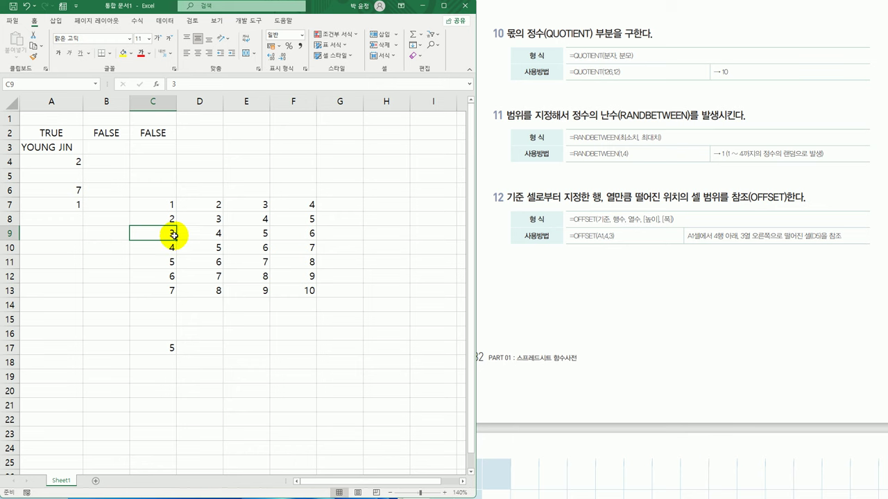
{"action": "left_click", "coordinate": [212, 235]}
{"action": "left_click", "coordinate": [254, 235]}
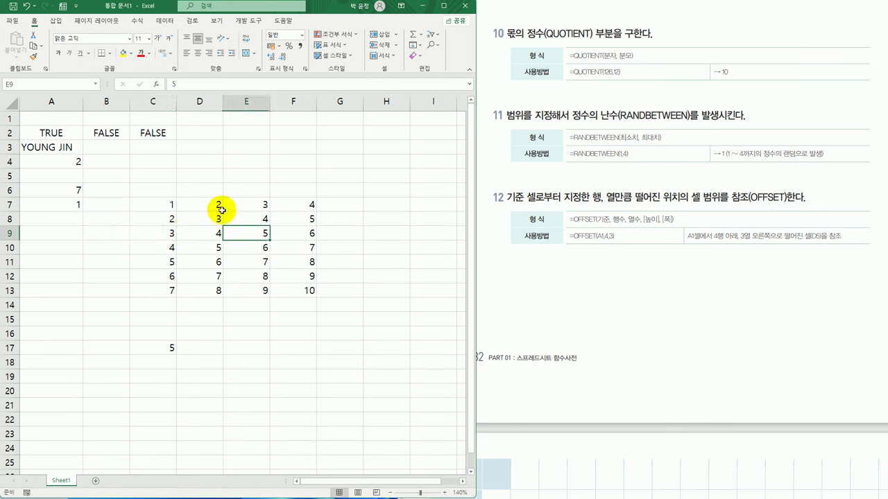
{"action": "left_click", "coordinate": [123, 53]}
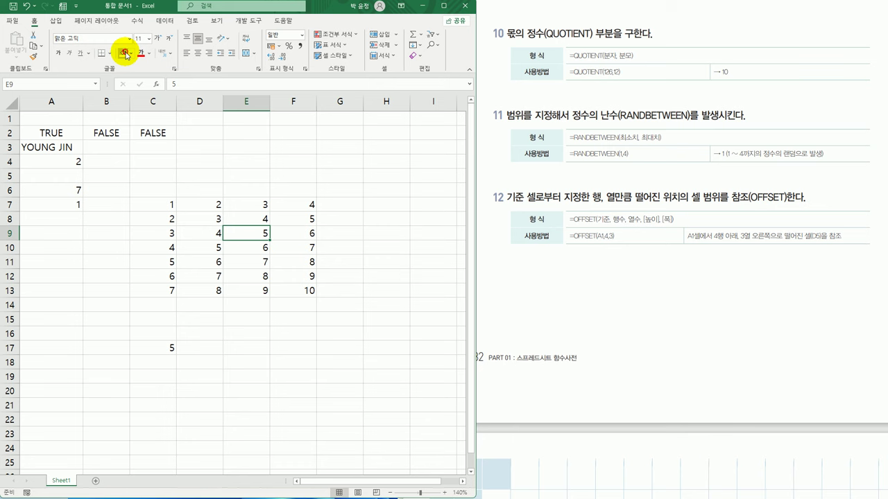
{"action": "left_click", "coordinate": [170, 345]}
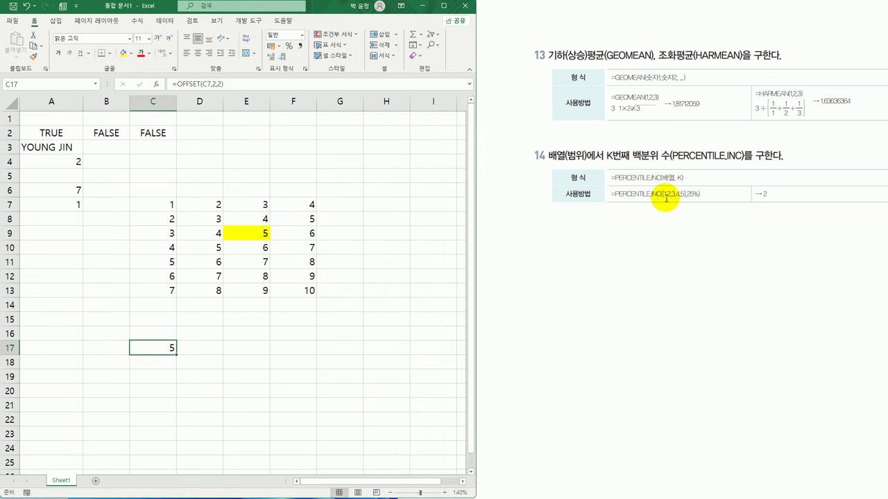
- Enter =PERCENTILE.INC({1,2,3,4,5},25%) in cell E17 and reselect that cell
{"action": "left_click", "coordinate": [244, 345]}
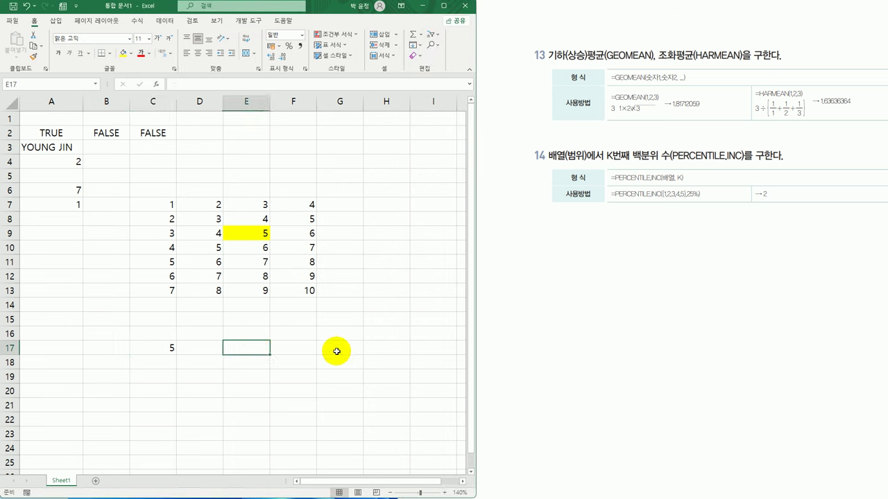
{"action": "type", "text": "=PE"}
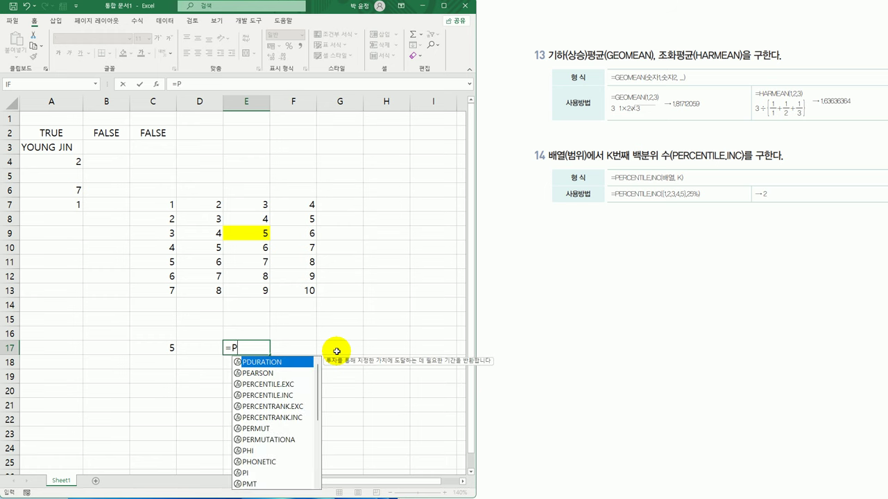
{"action": "key", "text": "Down"}
{"action": "key", "text": "Down"}
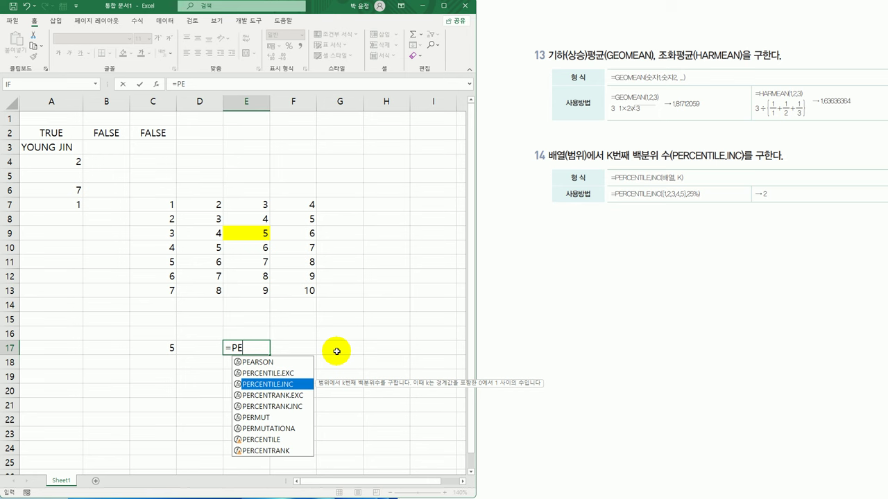
{"action": "key", "text": "Tab"}
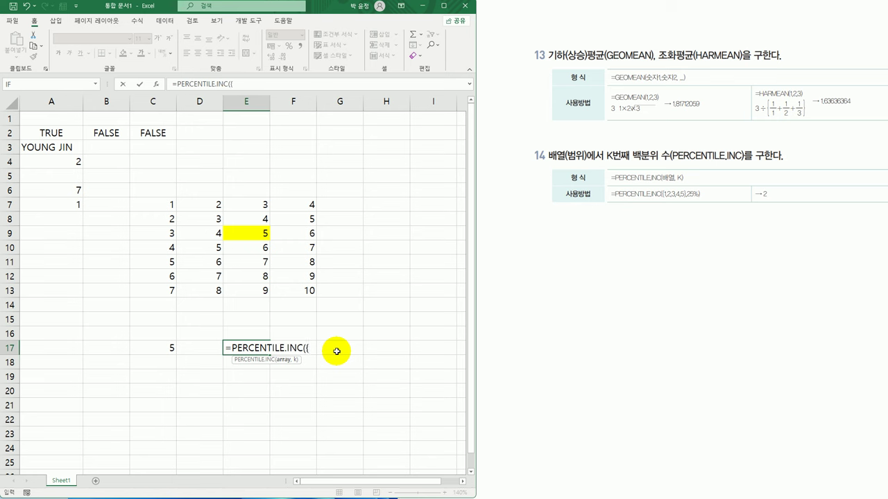
{"action": "type", "text": "{1,2,3,4,5},"}
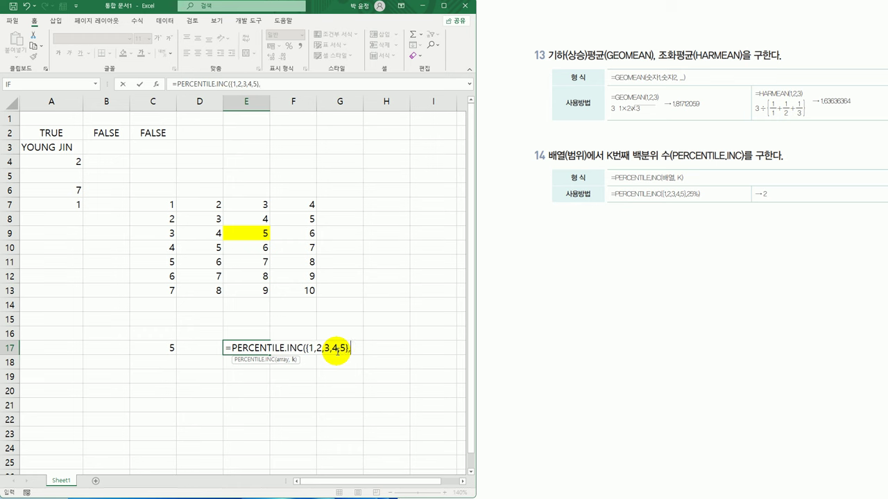
{"action": "type", "text": "25%)"}
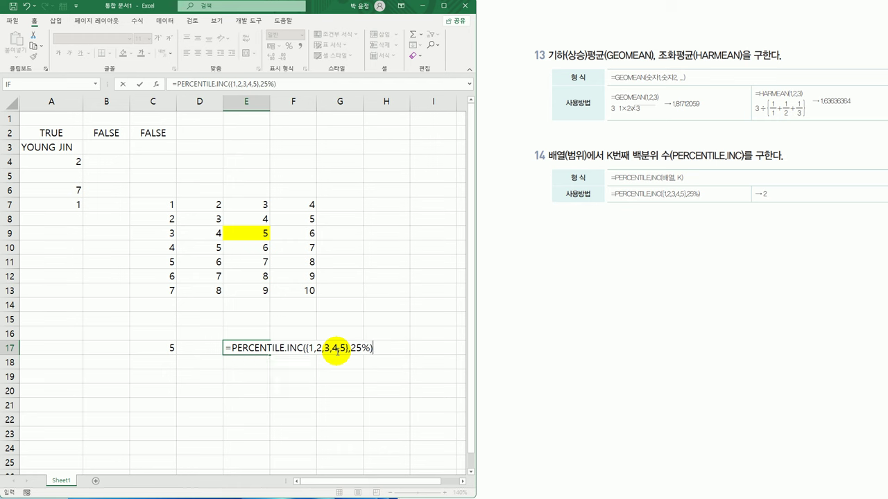
{"action": "key", "text": "Return"}
{"action": "key", "text": "Up"}
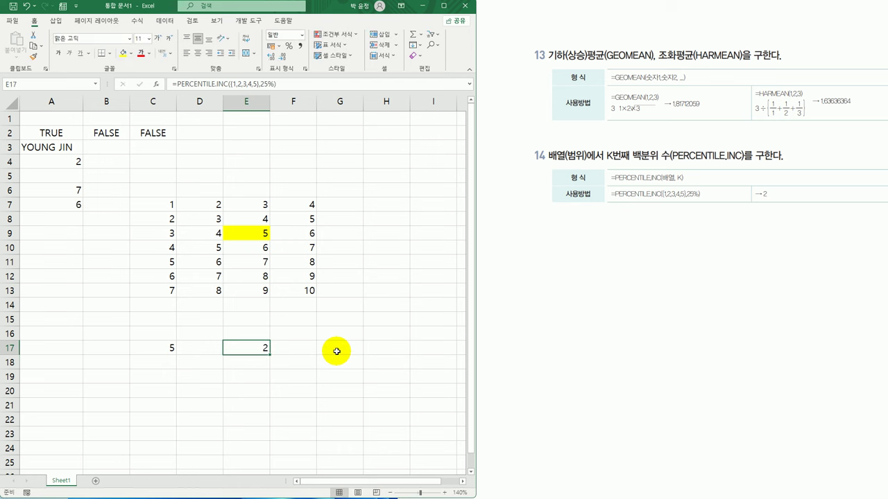